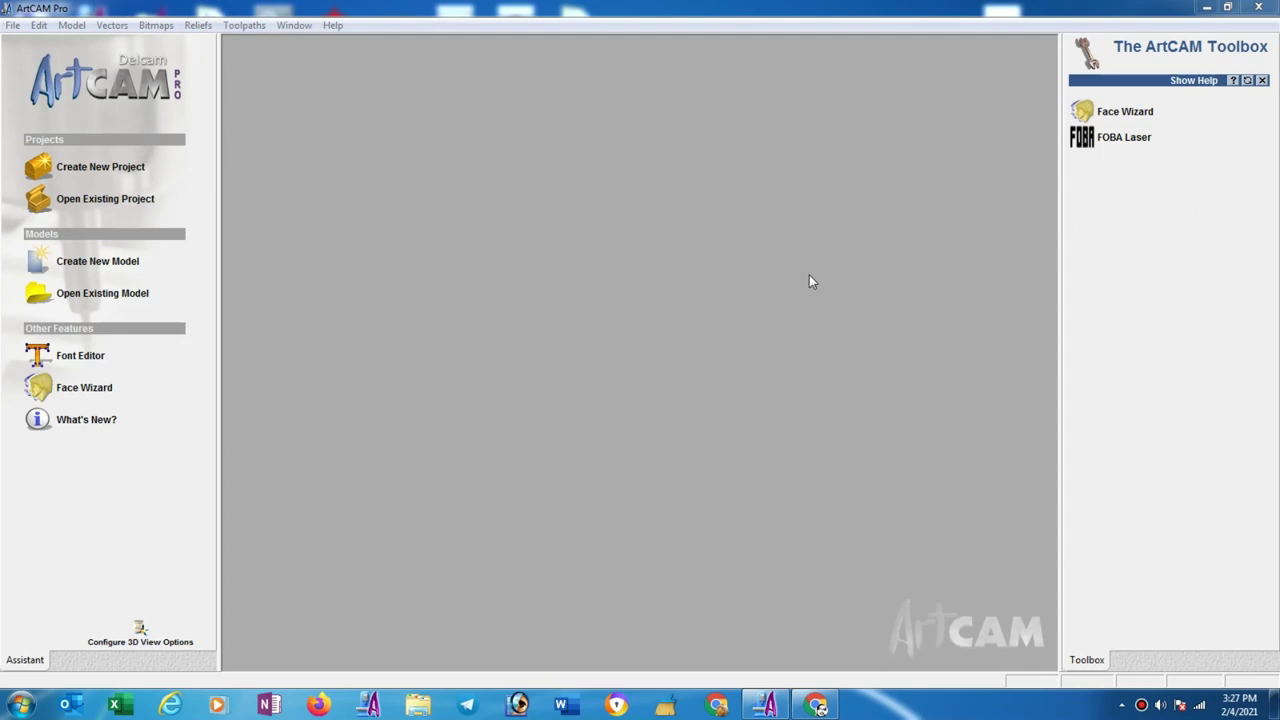
- Create a new 24 × 60 inch model, switching the units back to millimetres before confirming
click(98, 262)
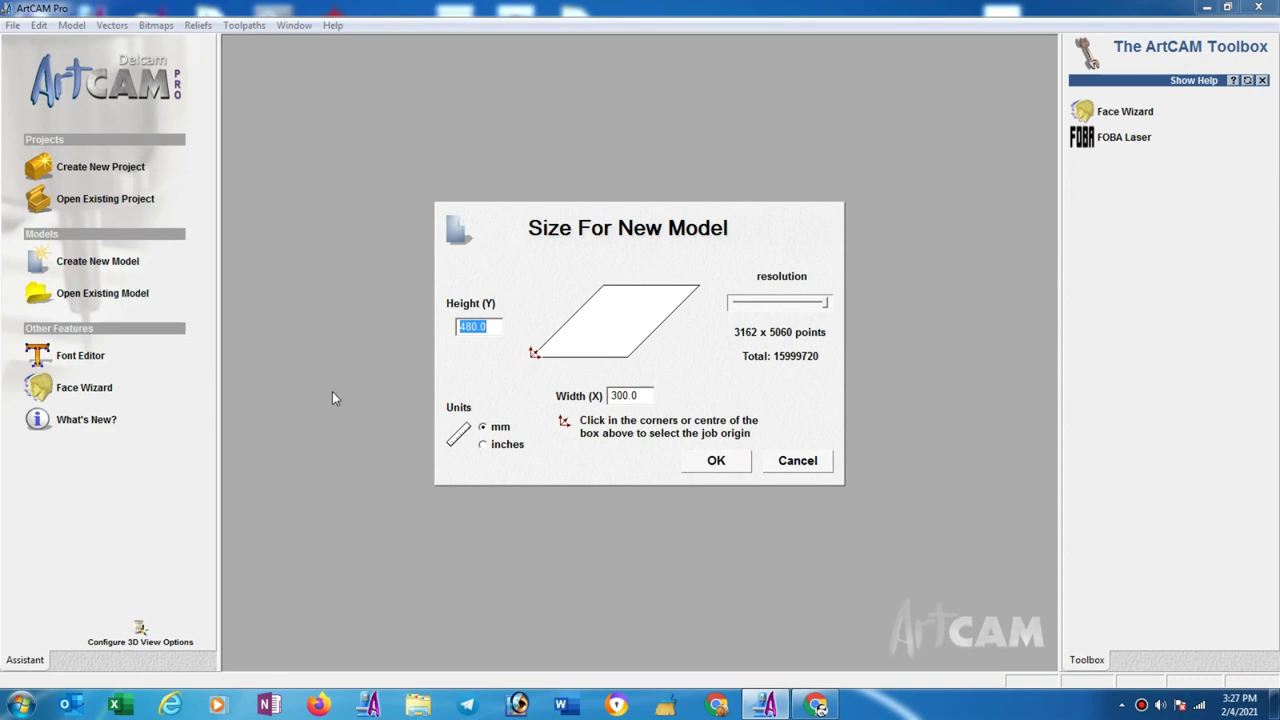
click(482, 446)
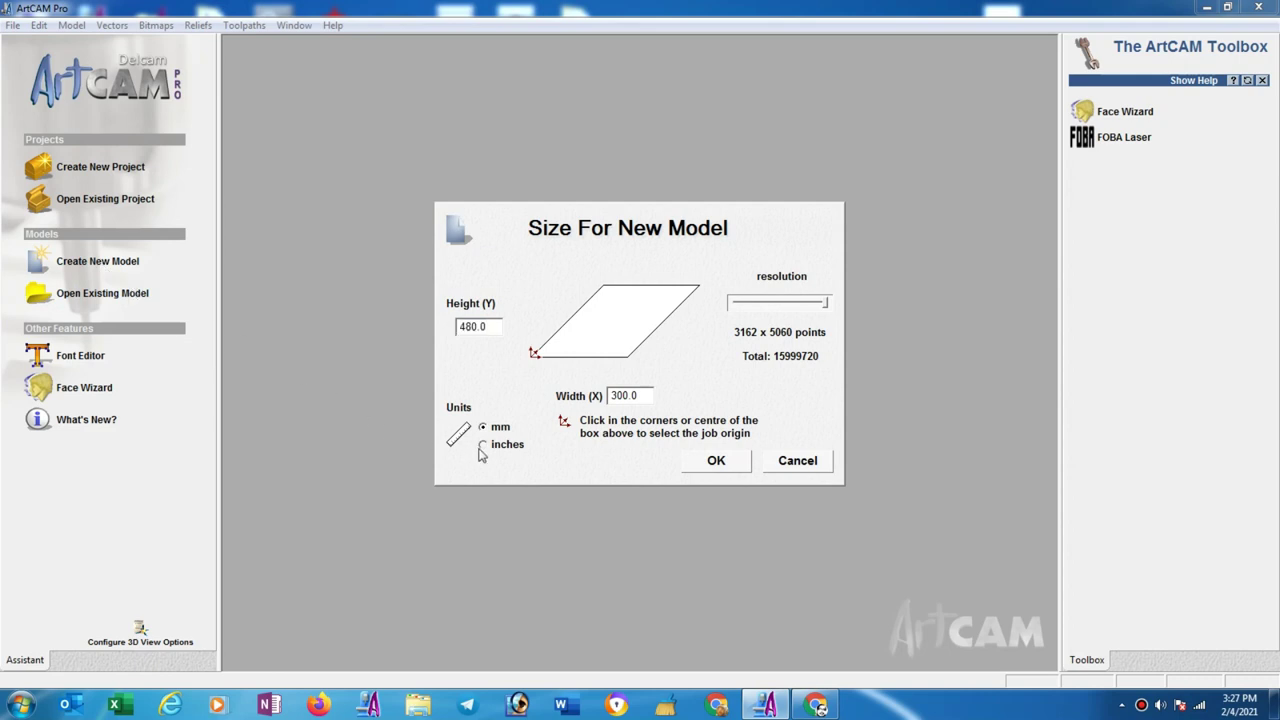
double_click(637, 395)
text(24)
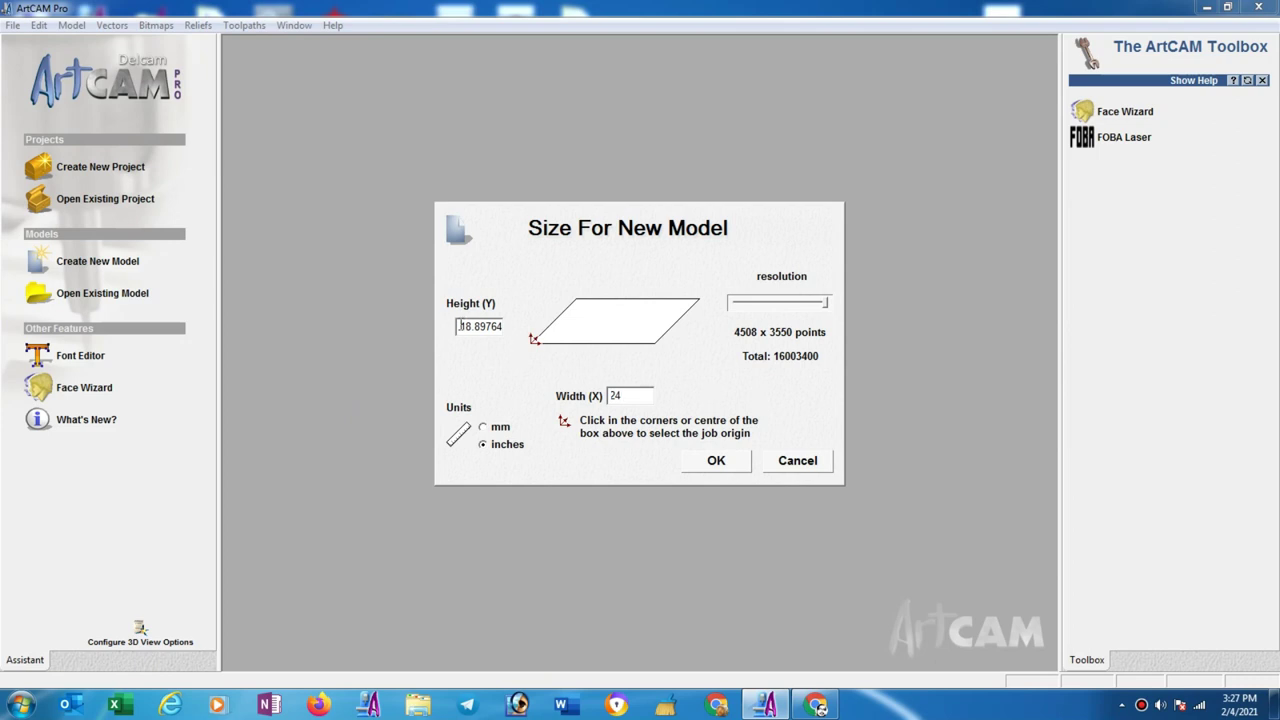
double_click(460, 326)
text(60)
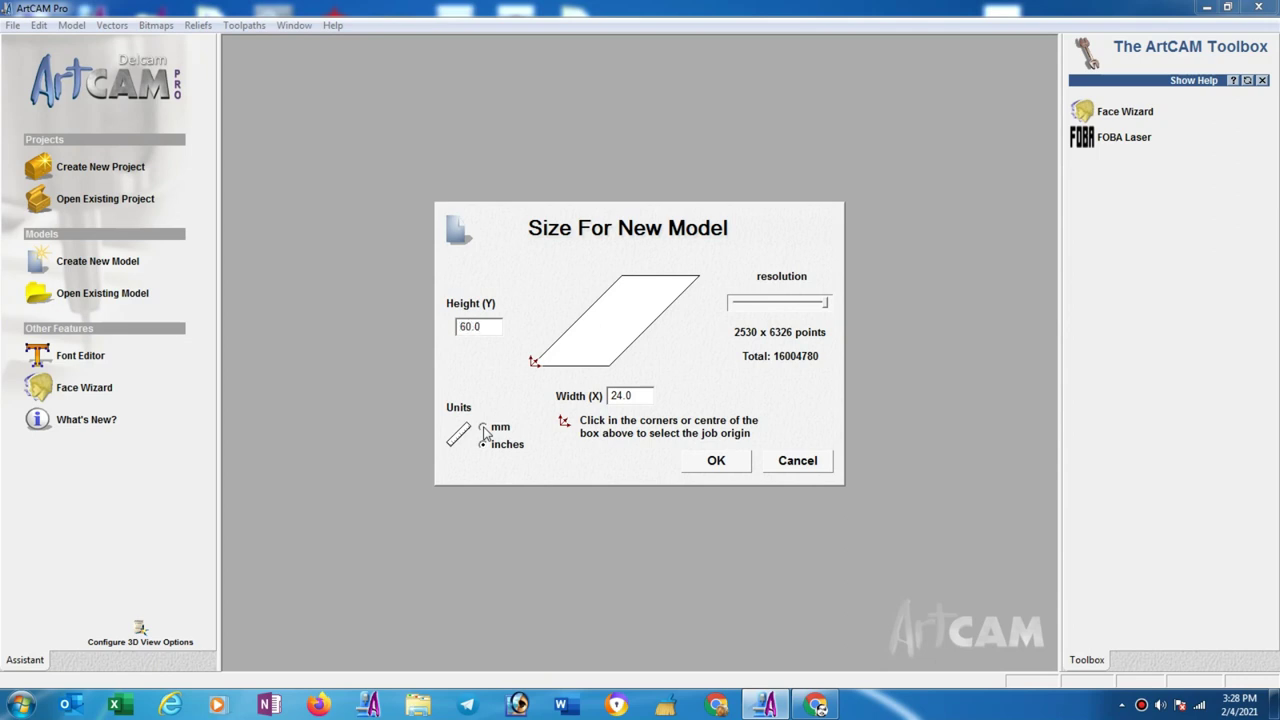
click(484, 427)
click(729, 462)
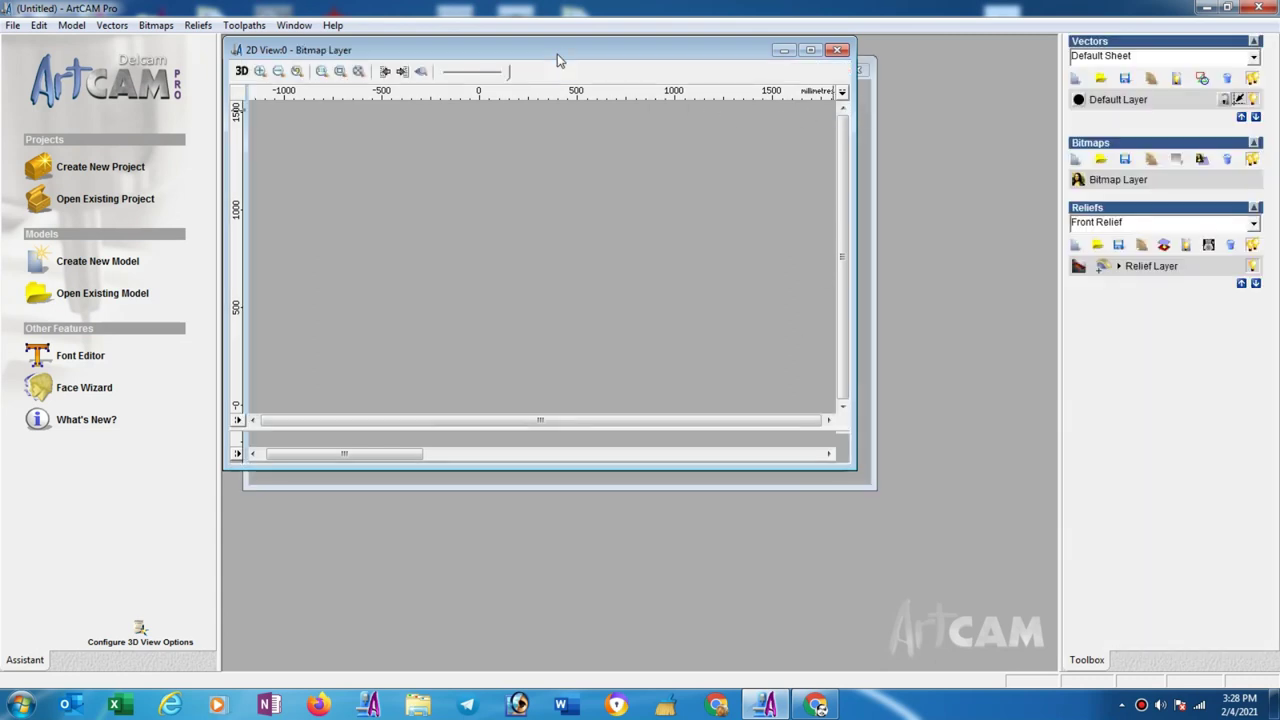
- Maximize the 2D view and draw a rectangle inset within the panel
click(810, 50)
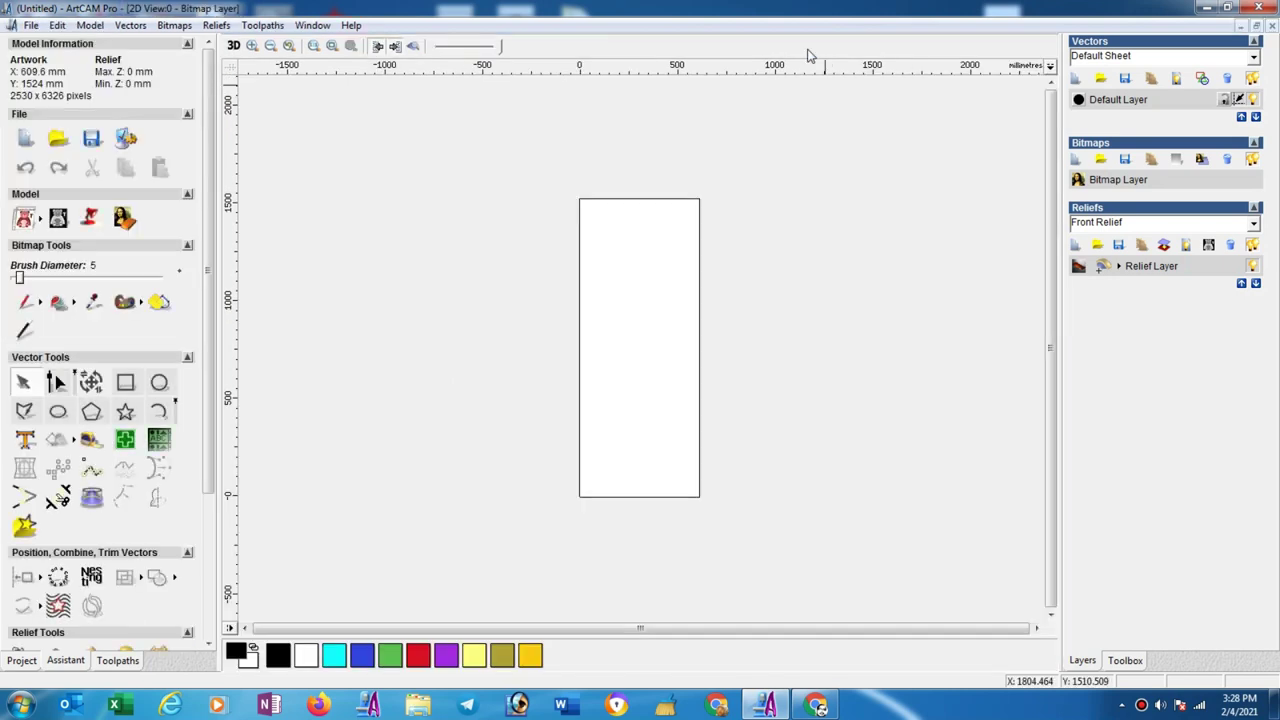
click(125, 385)
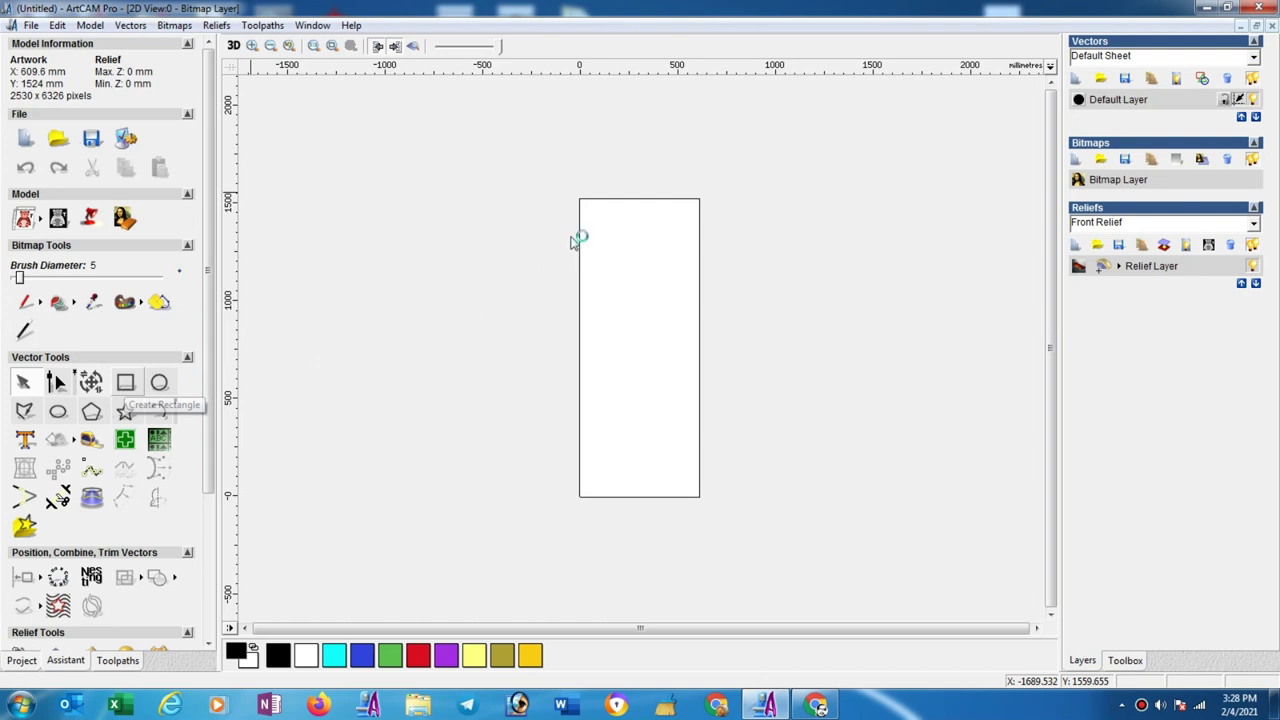
drag(589, 224, 696, 488)
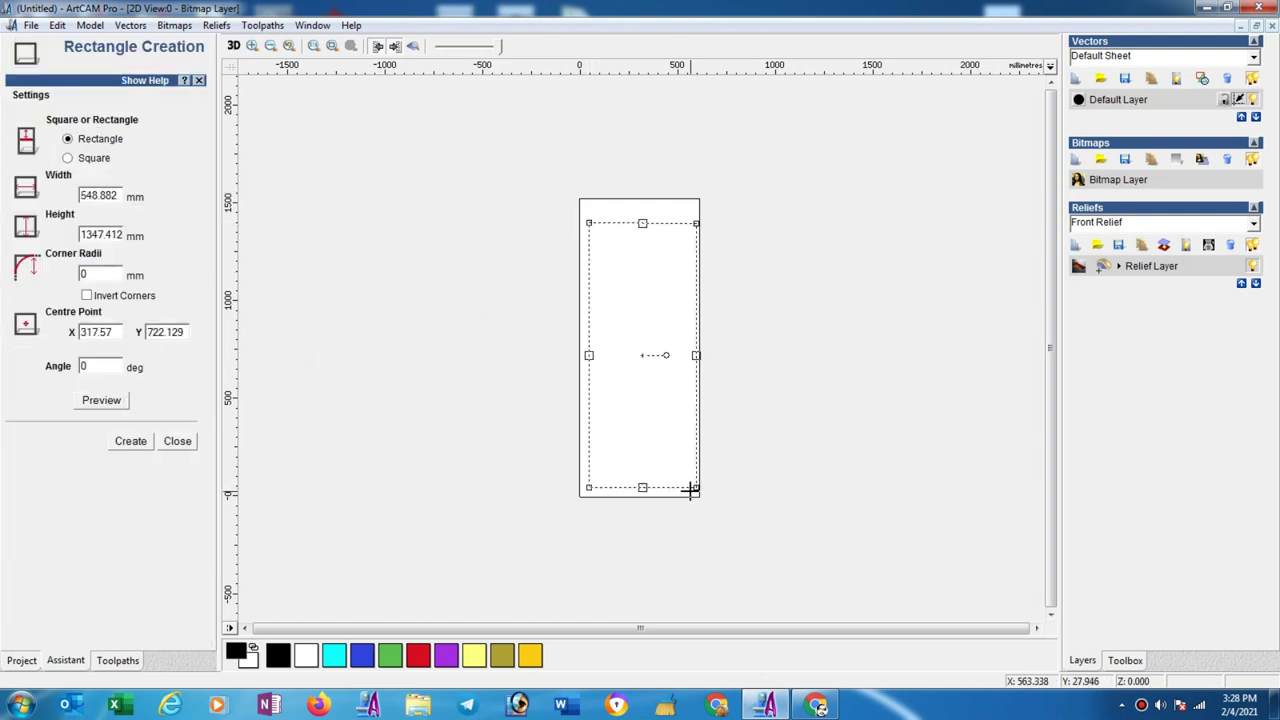
click(124, 447)
click(185, 443)
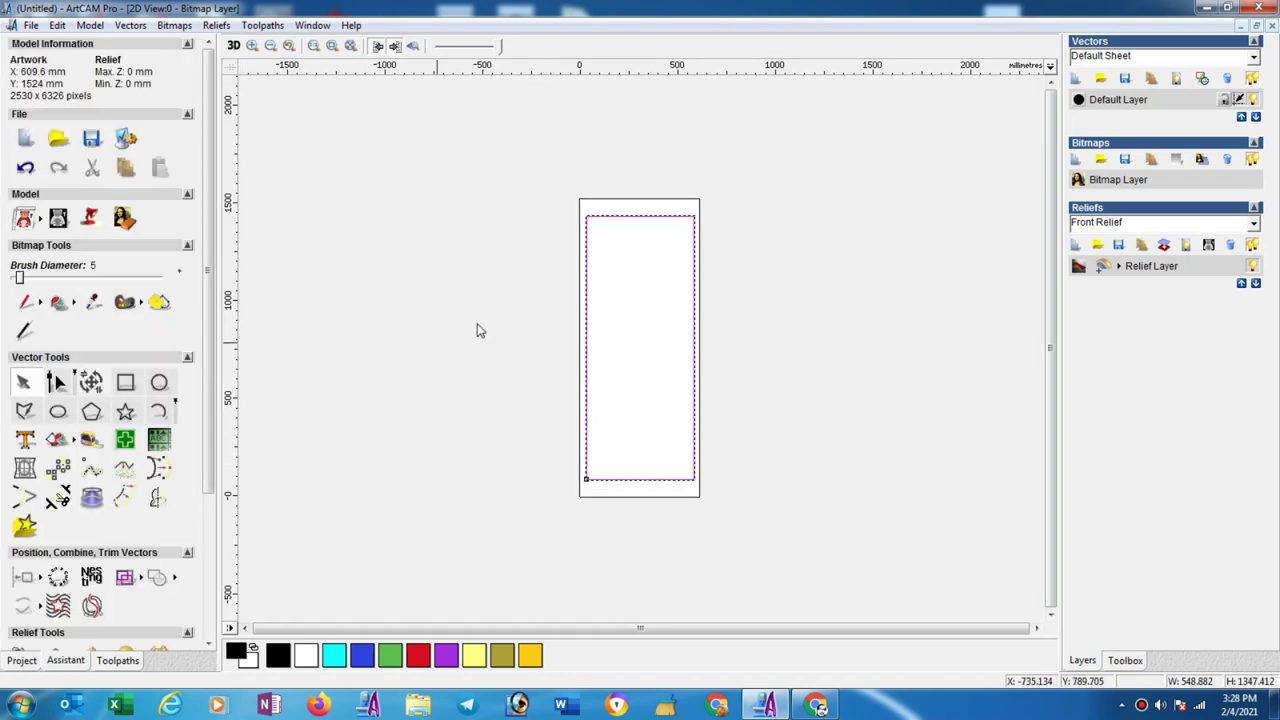
- Check the rectangle's size (548.882 × 1347.412 mm) in Transform Vectors
click(91, 385)
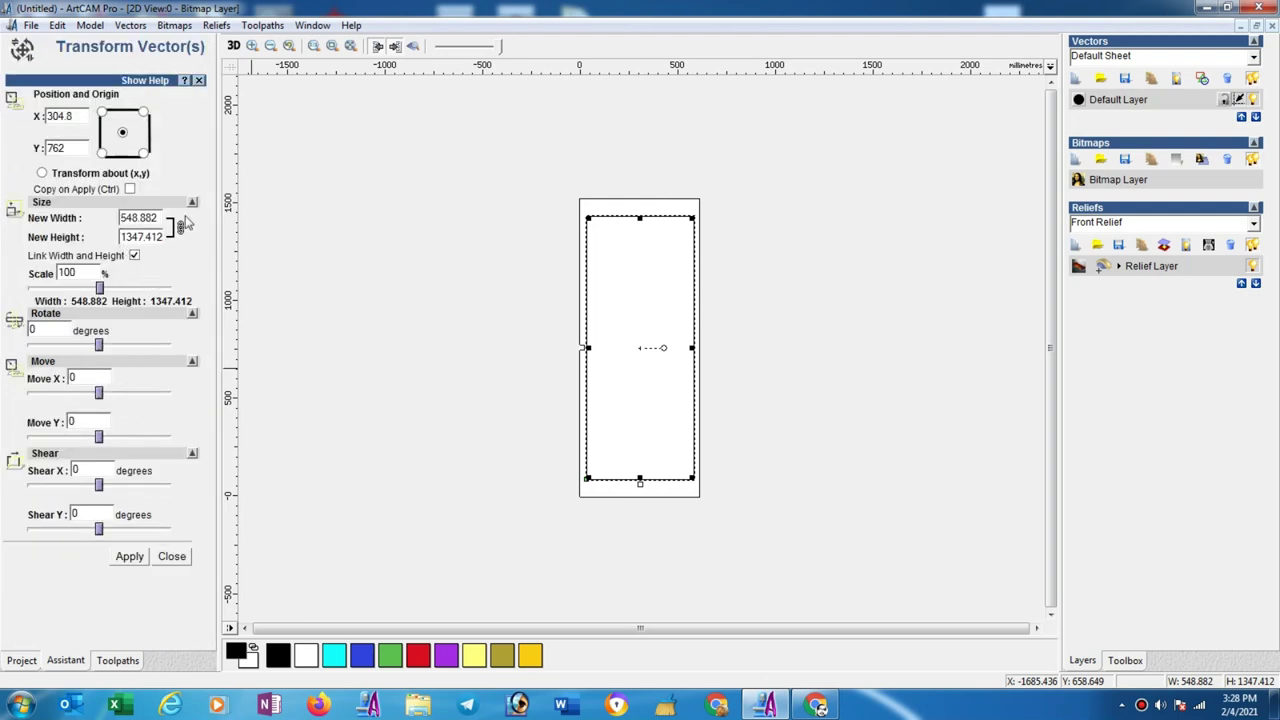
double_click(140, 217)
click(172, 556)
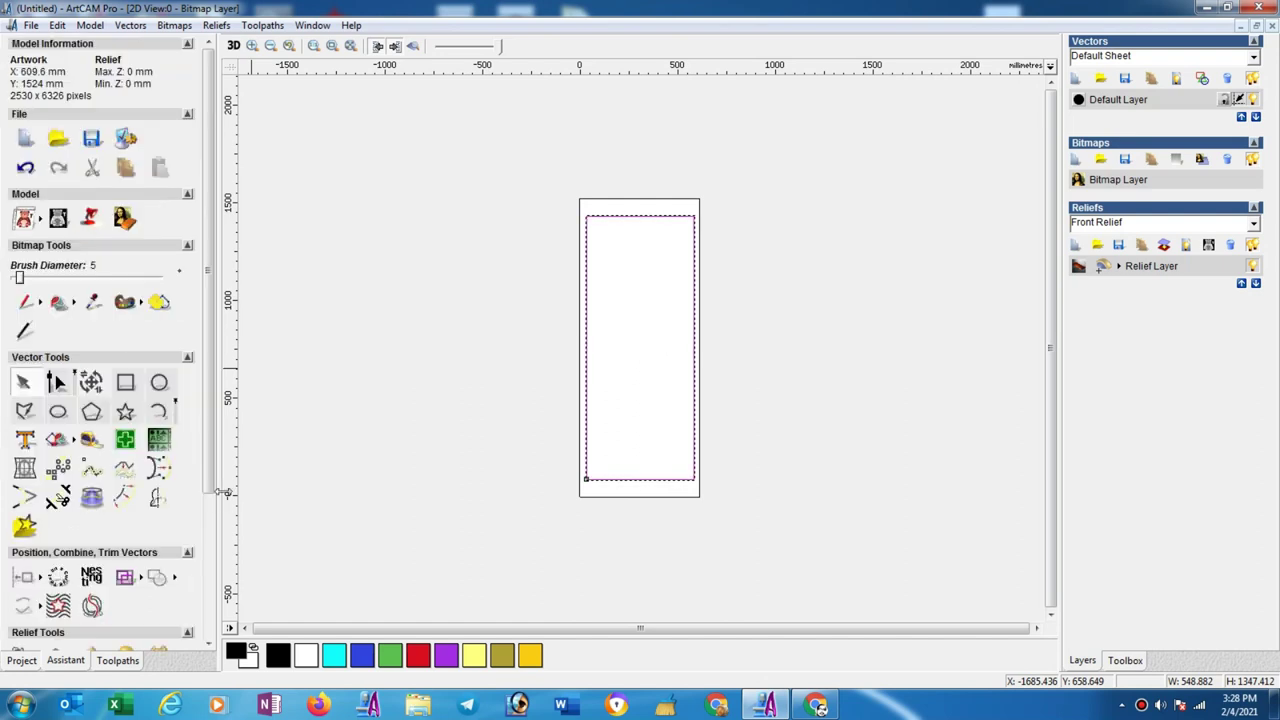
- Draw a circle with diameter 548.882 mm on the panel
click(159, 382)
click(603, 297)
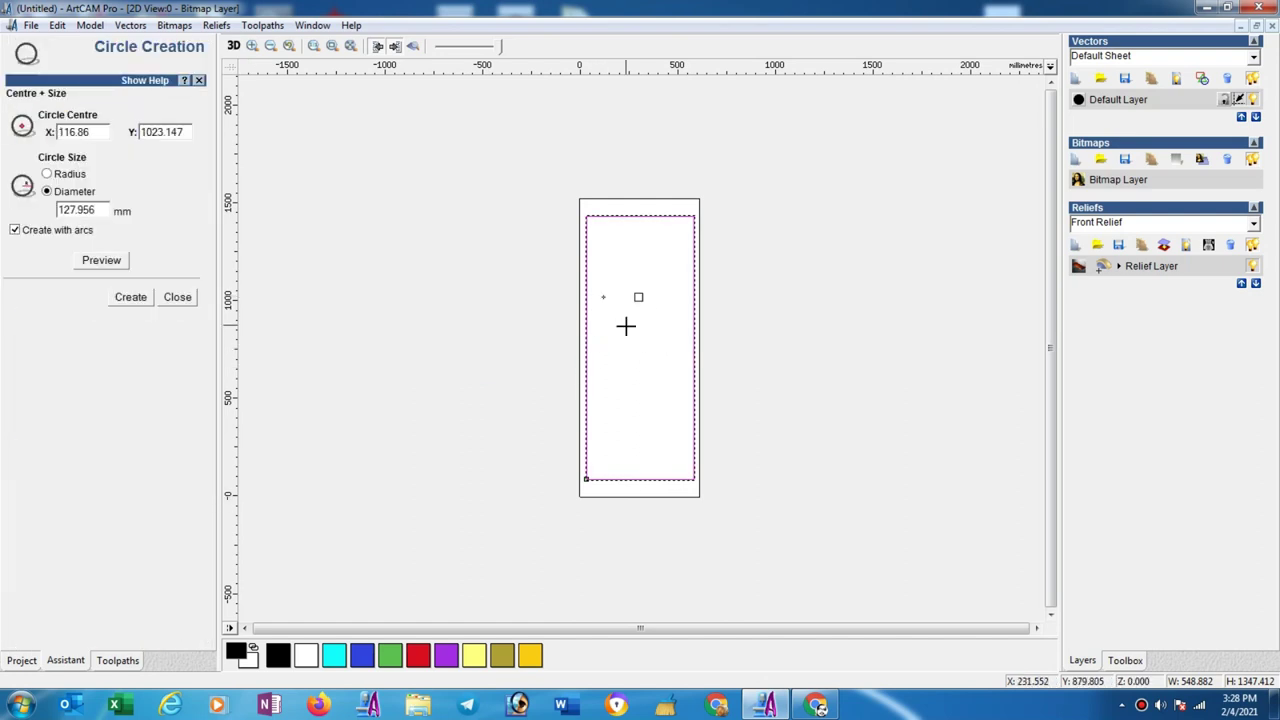
click(645, 343)
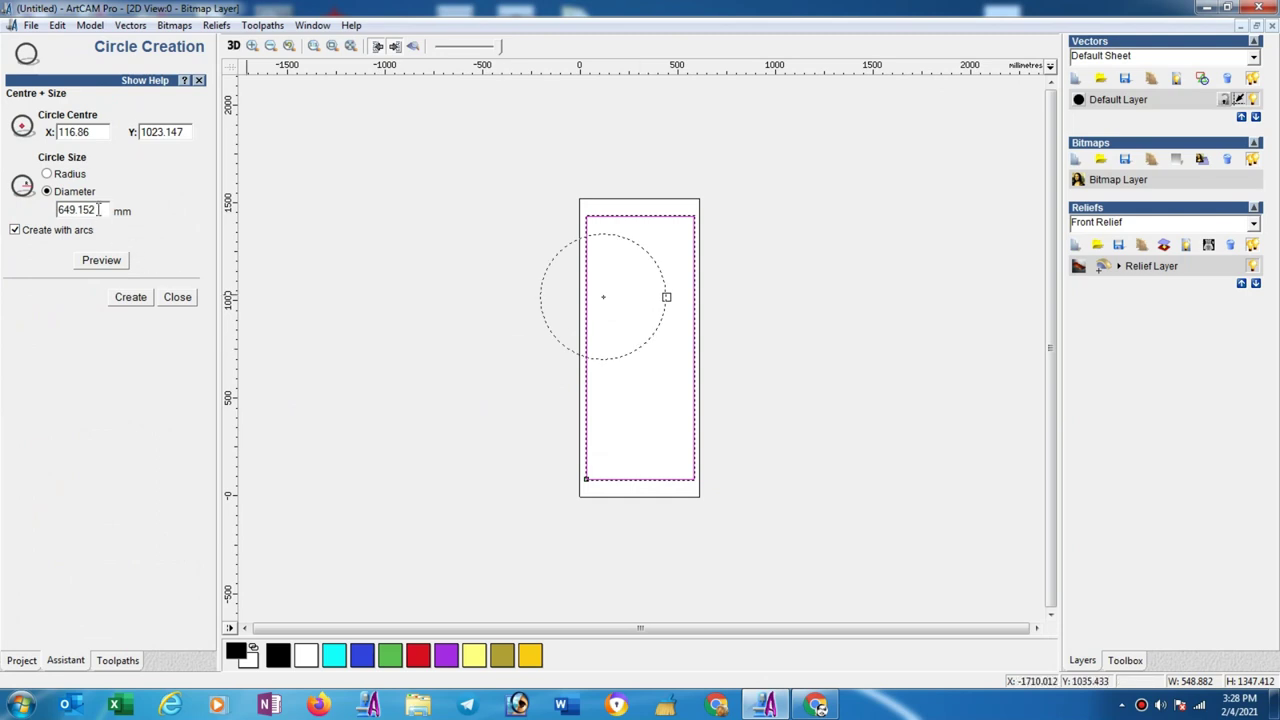
drag(102, 210, 50, 213)
text(548.882)
click(112, 265)
click(131, 297)
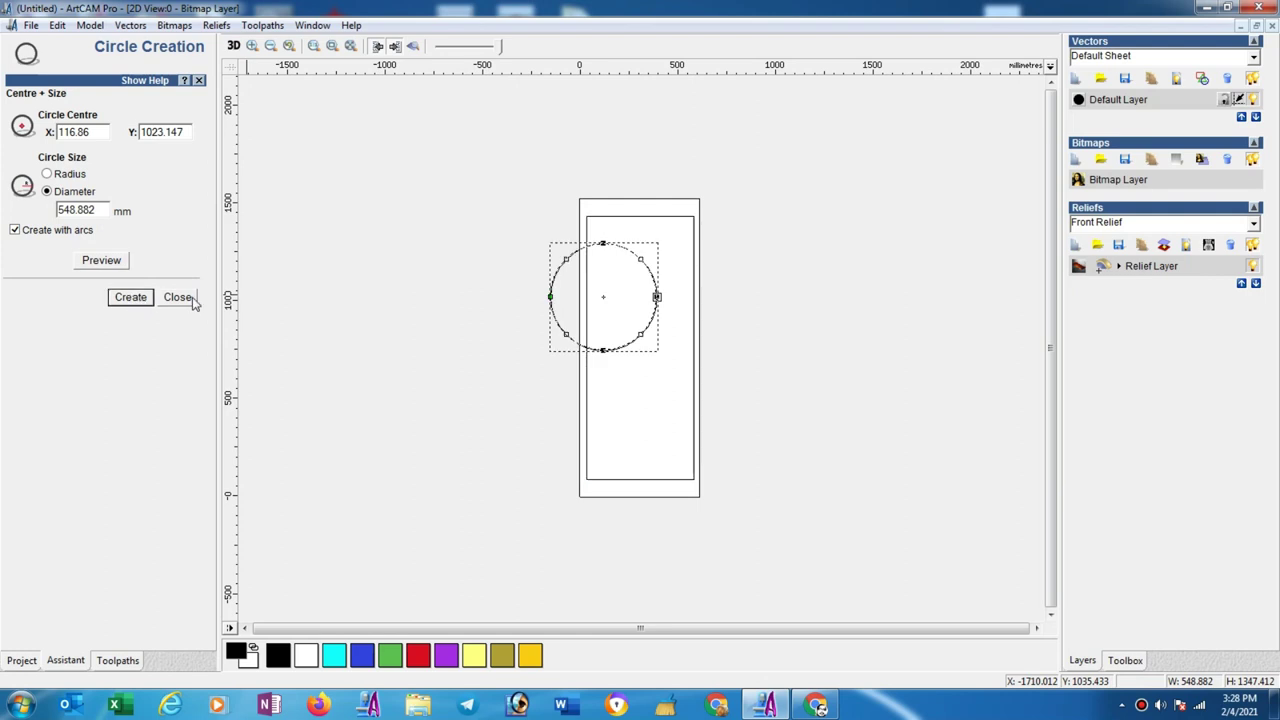
click(178, 297)
- Align the rectangle's top to the circle and centre it horizontally under the circle
click(378, 322)
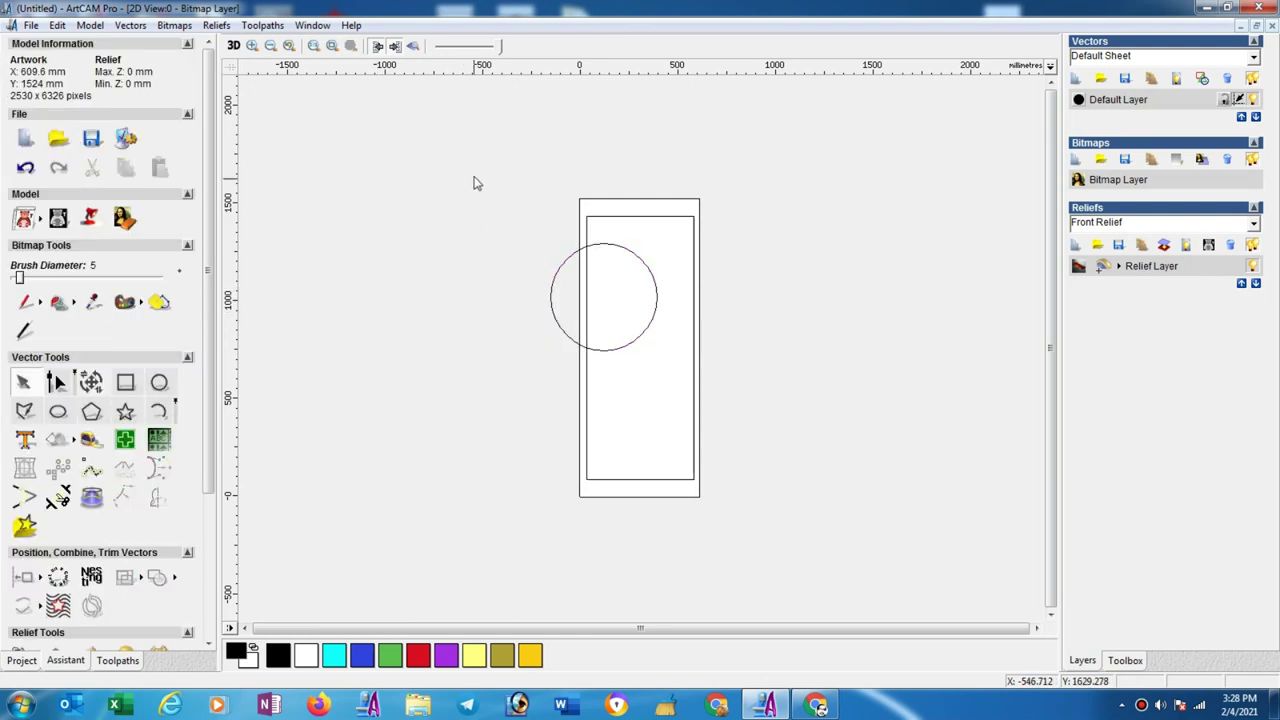
drag(474, 176, 753, 521)
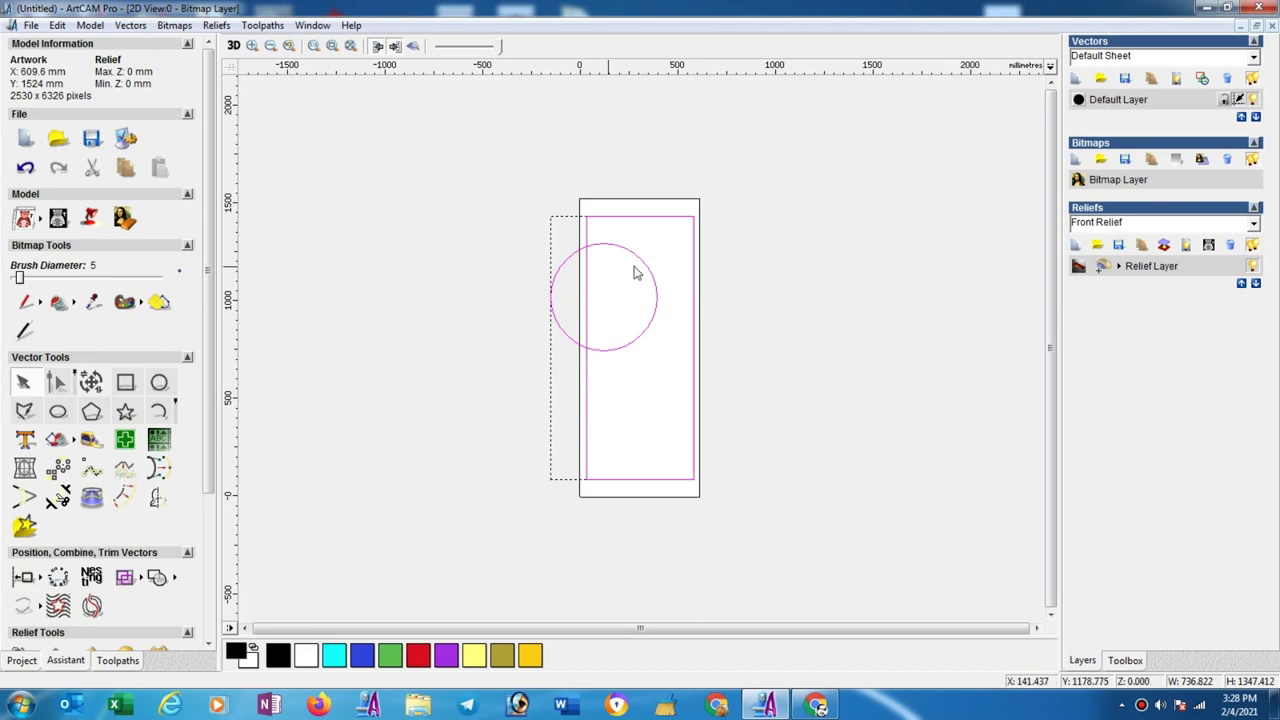
drag(211, 435, 211, 522)
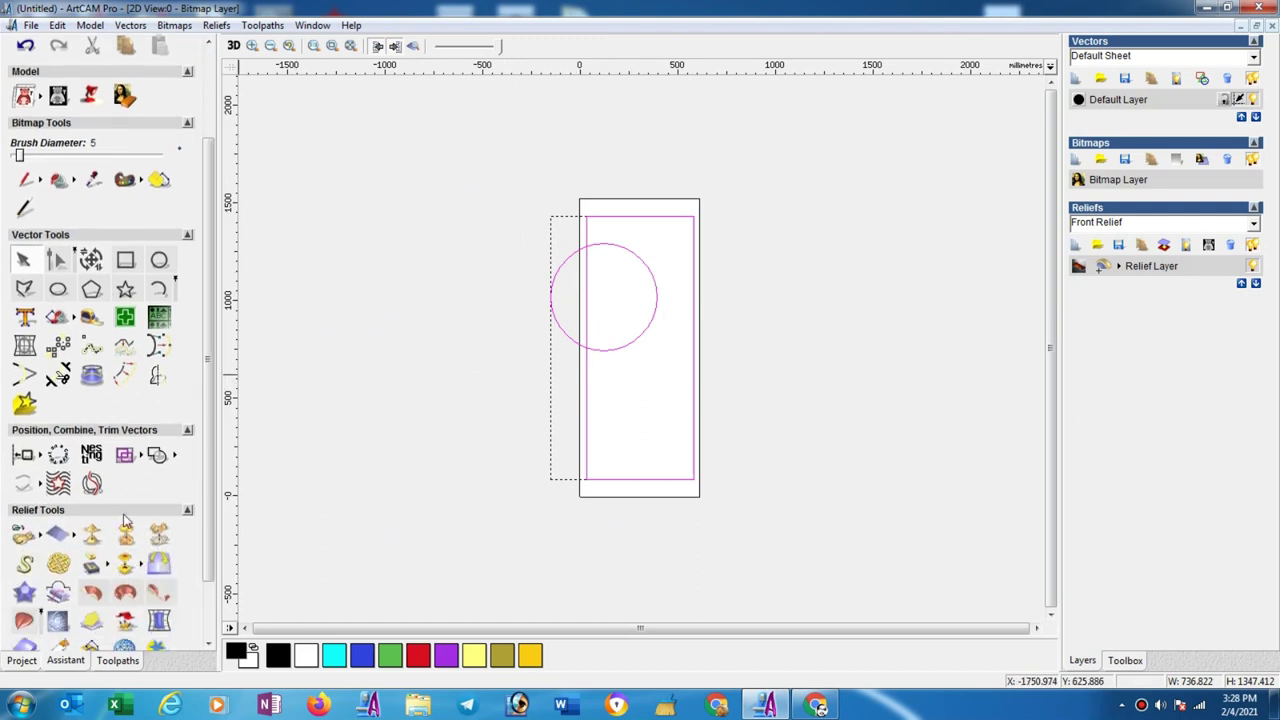
click(40, 457)
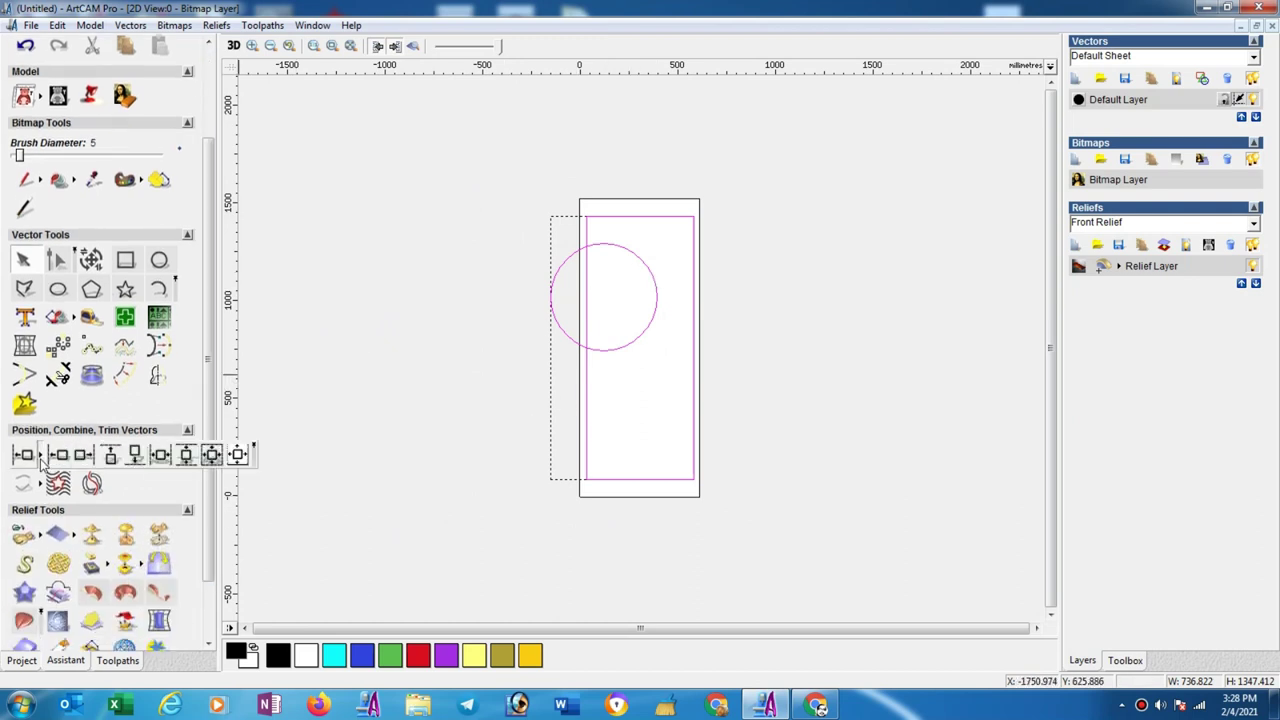
click(112, 457)
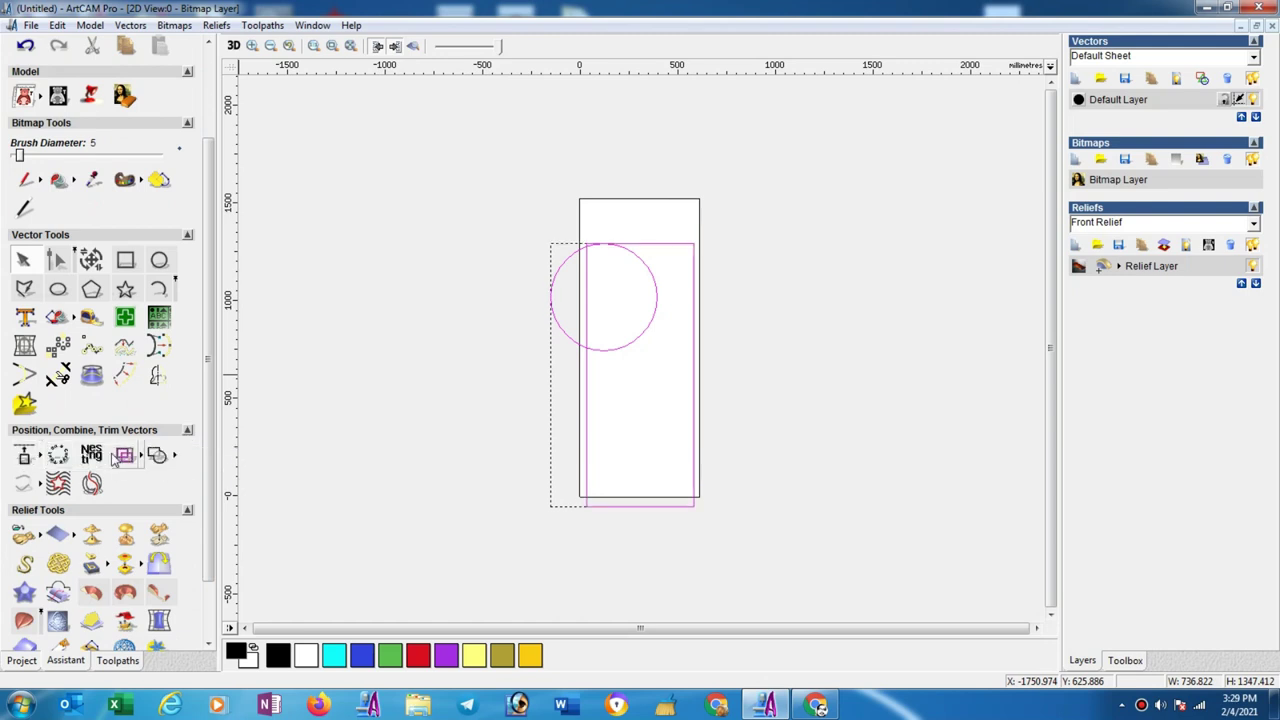
click(41, 457)
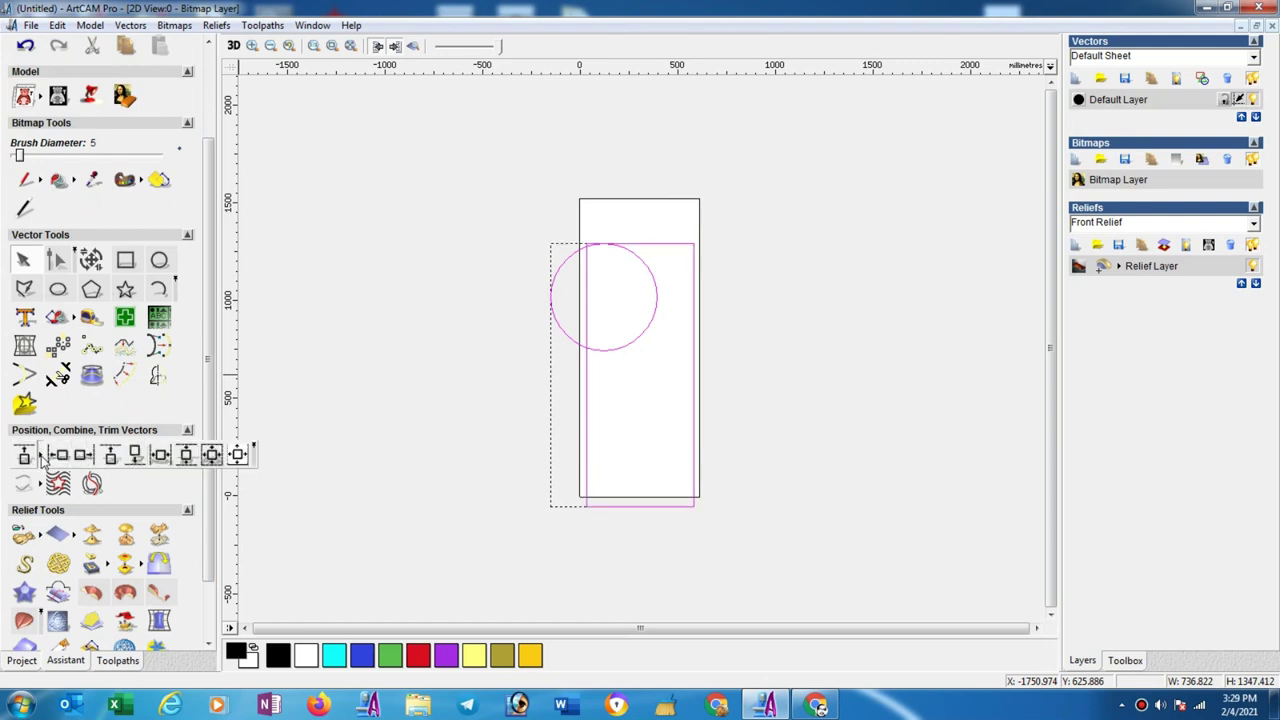
click(160, 456)
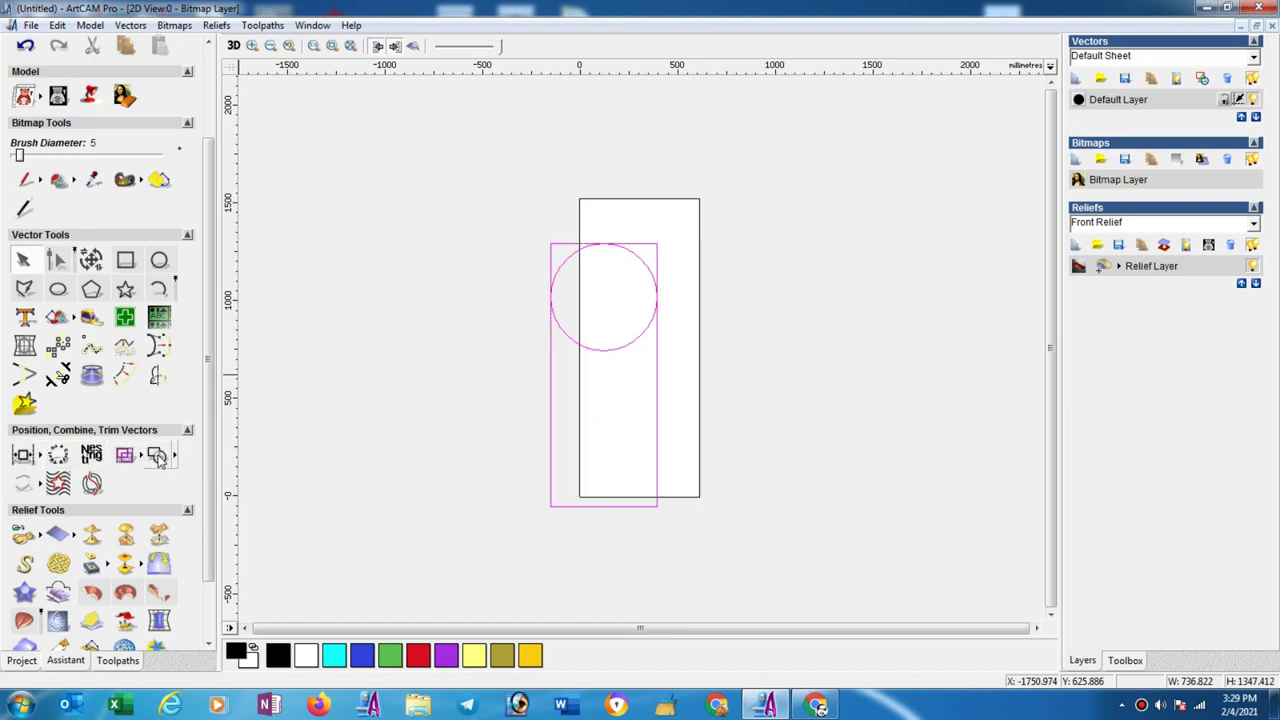
click(763, 363)
- Place a horizontal guide through the circle's centre
scroll(609, 237, up, 2)
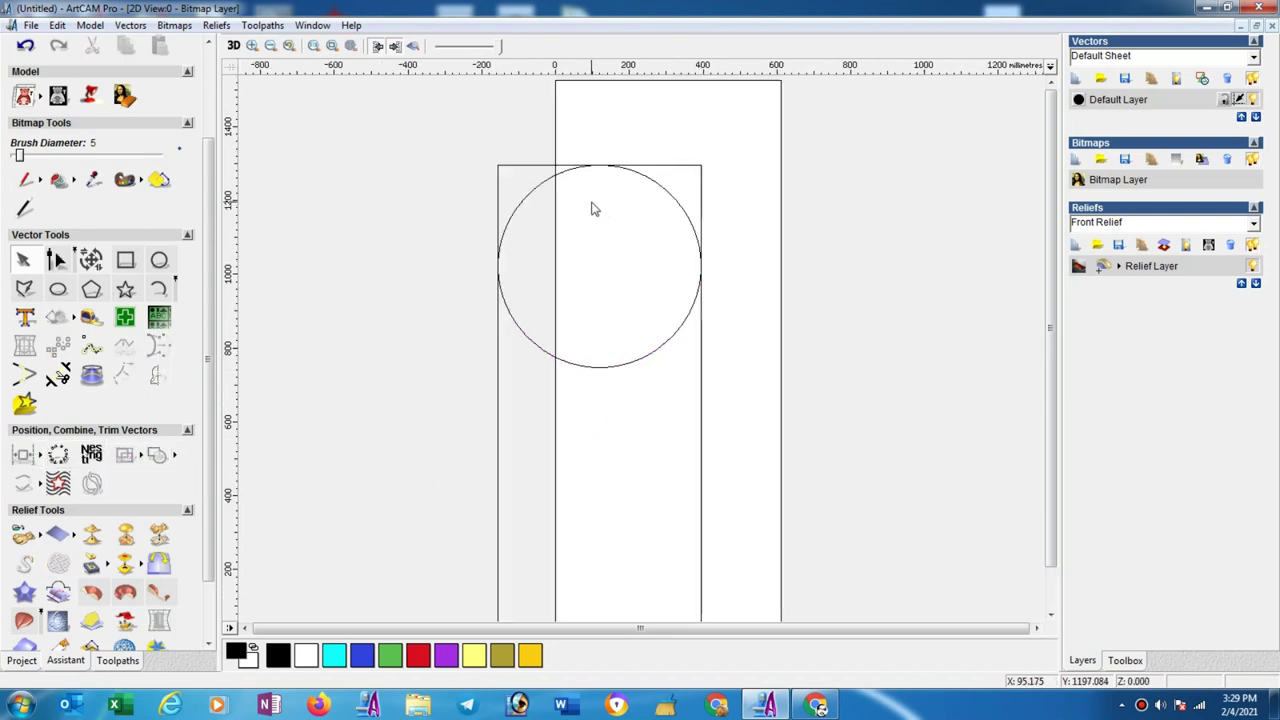
click(499, 206)
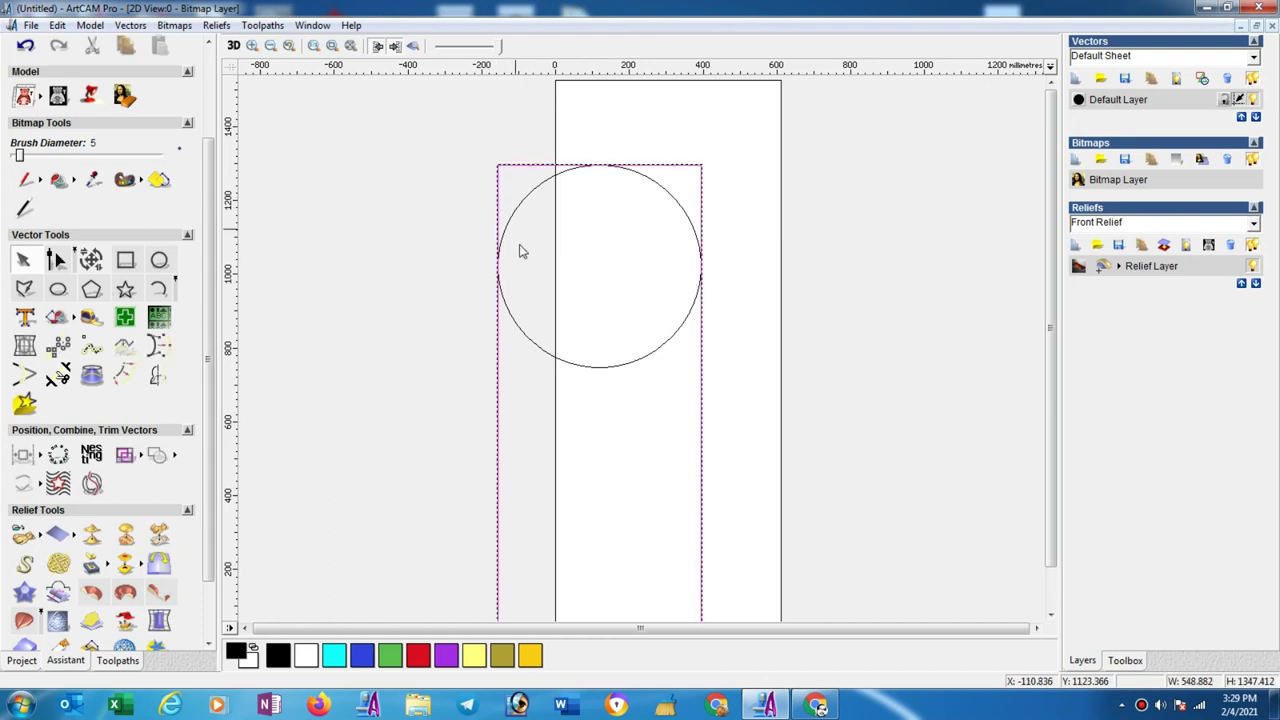
drag(598, 72, 603, 270)
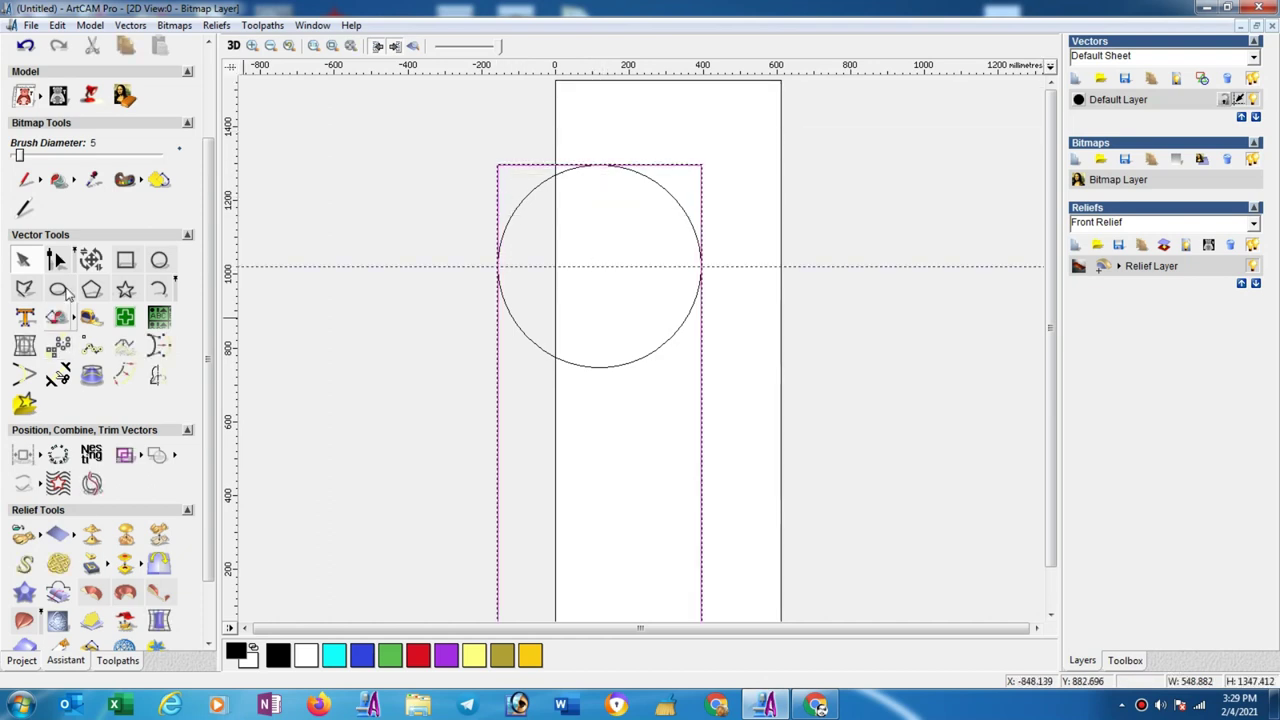
- Use node editing to cut the rectangle at the guide and delete its top part
click(57, 260)
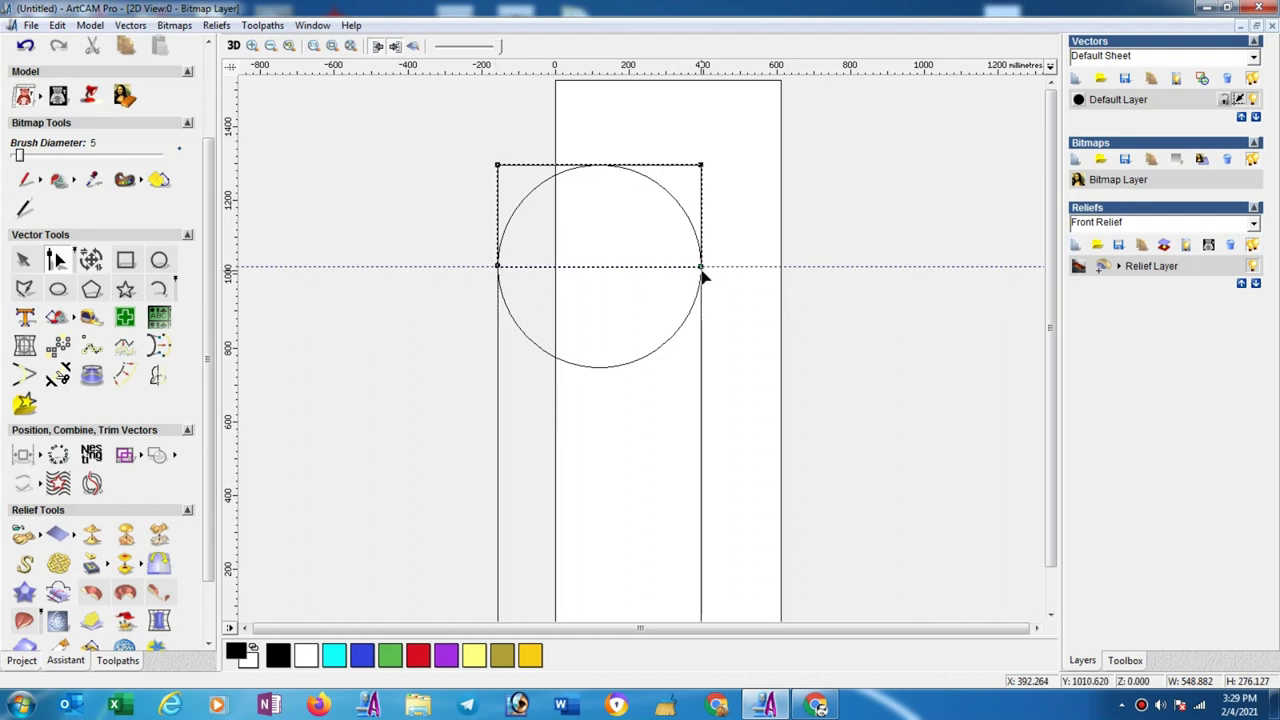
click(731, 211)
click(703, 210)
click(508, 294)
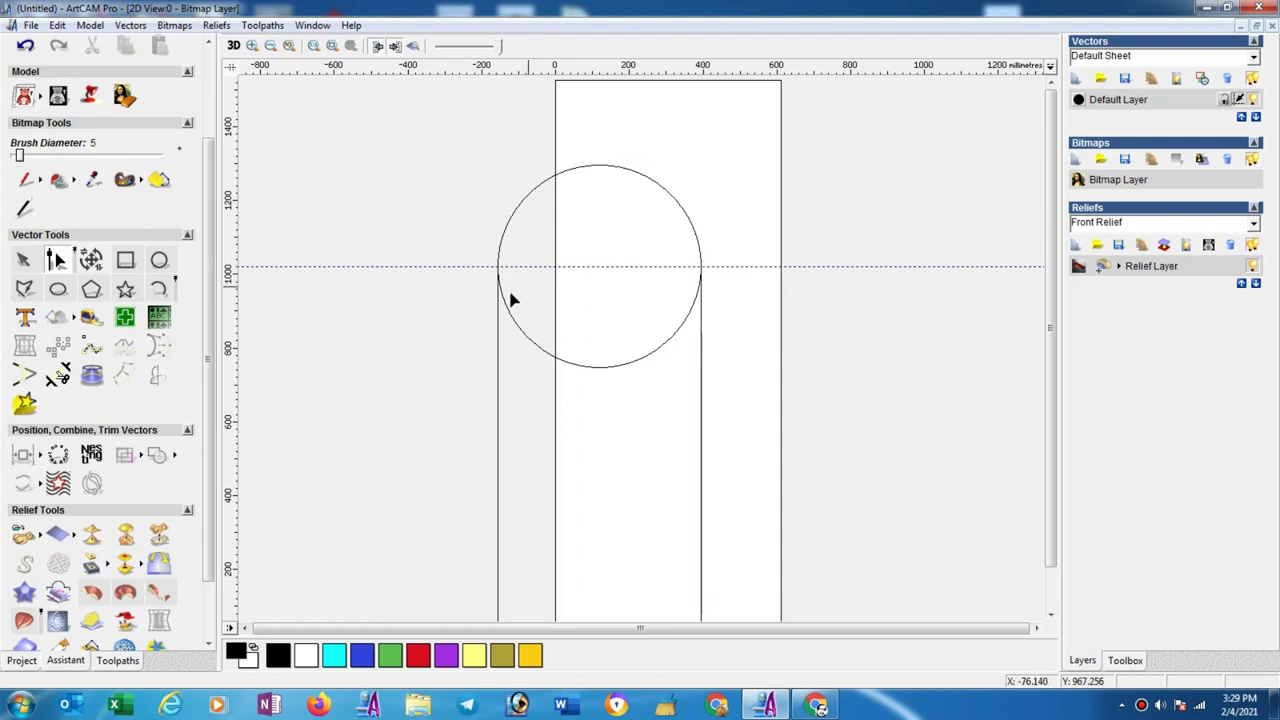
click(512, 312)
scroll(505, 278, up, 2)
scroll(505, 278, up, 1)
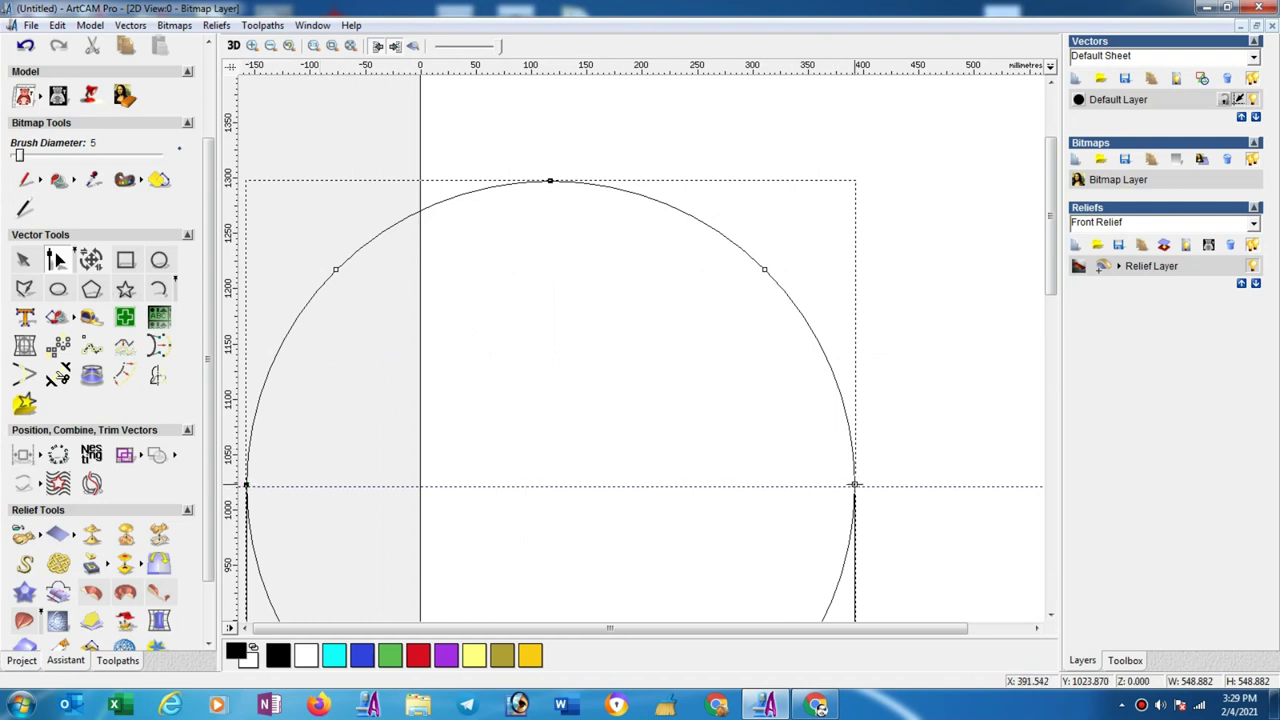
click(855, 485)
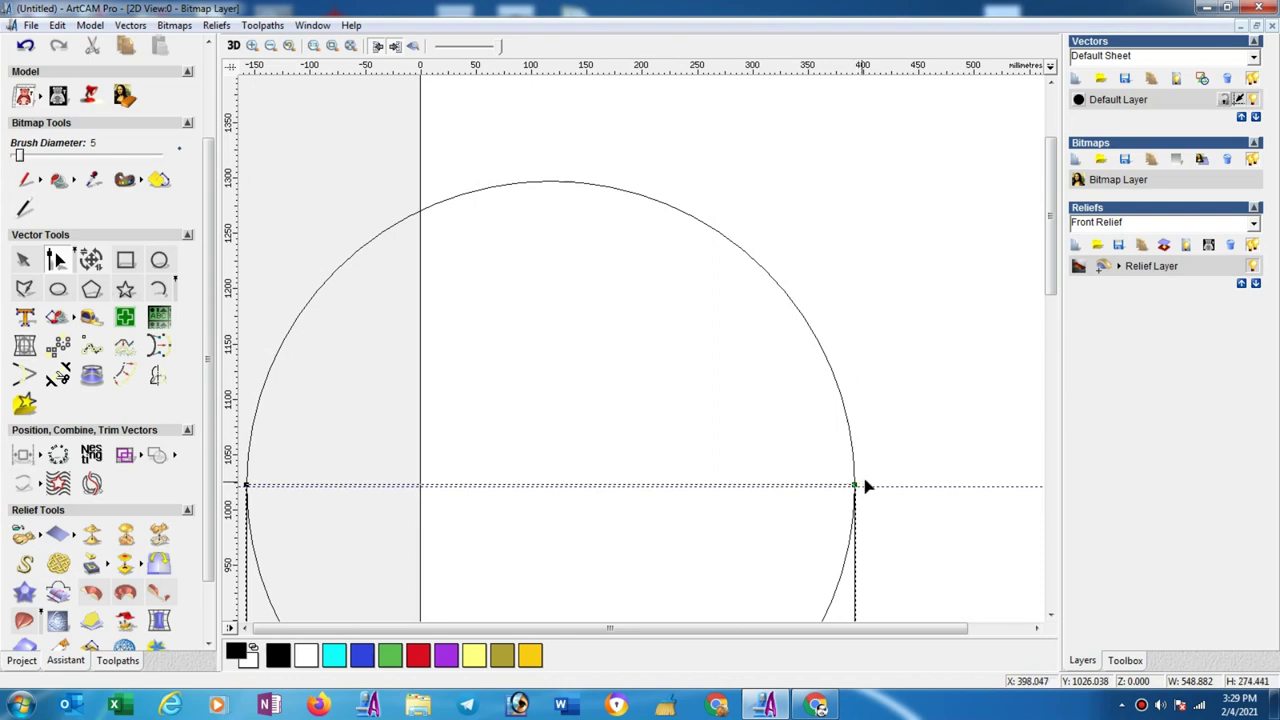
scroll(899, 379, down, 1)
scroll(893, 416, down, 1)
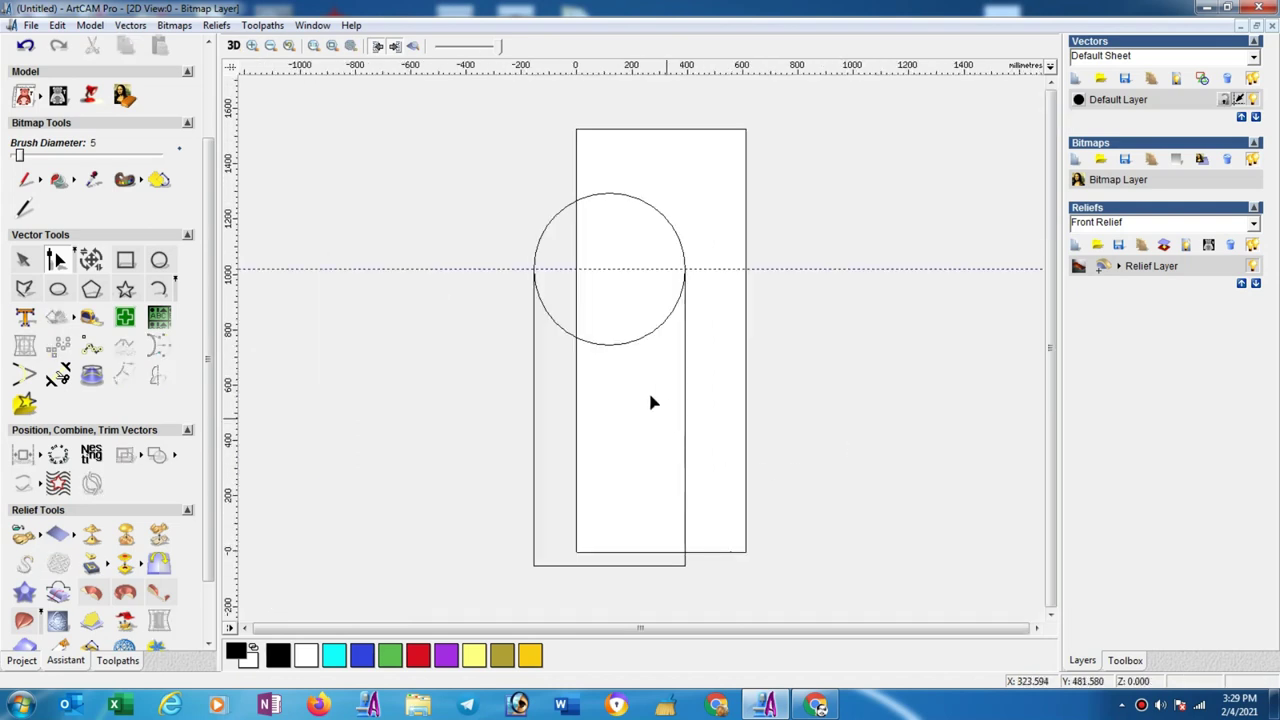
- Trim away the circle's lower arc, leaving the half-round arch
click(638, 344)
click(638, 344)
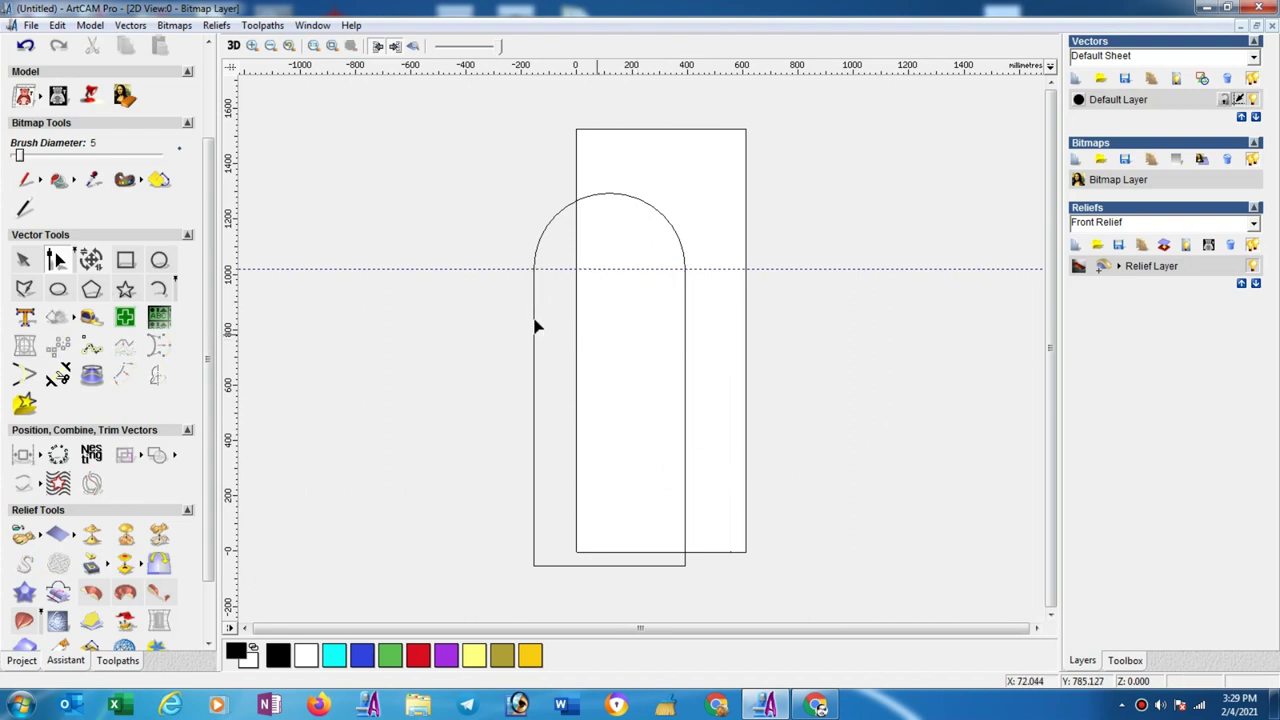
click(22, 259)
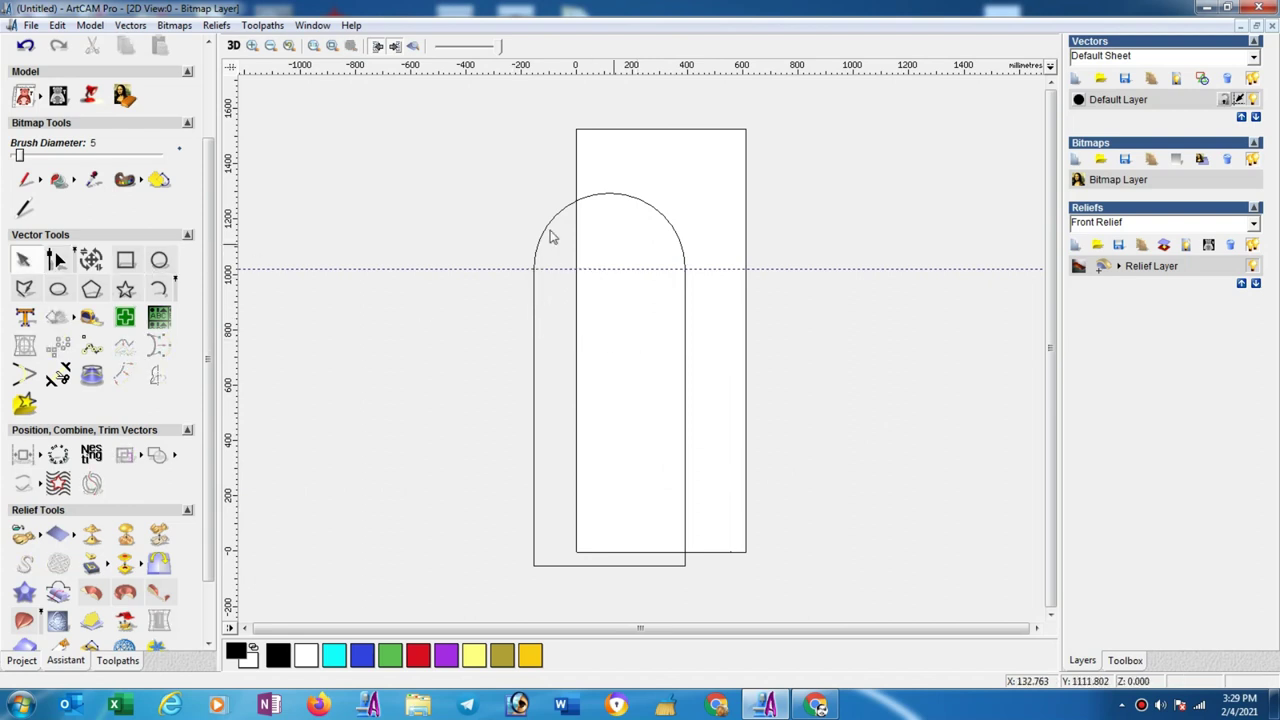
- Join the arch and lower outline, close it, and centre it on the page with F9
click(545, 228)
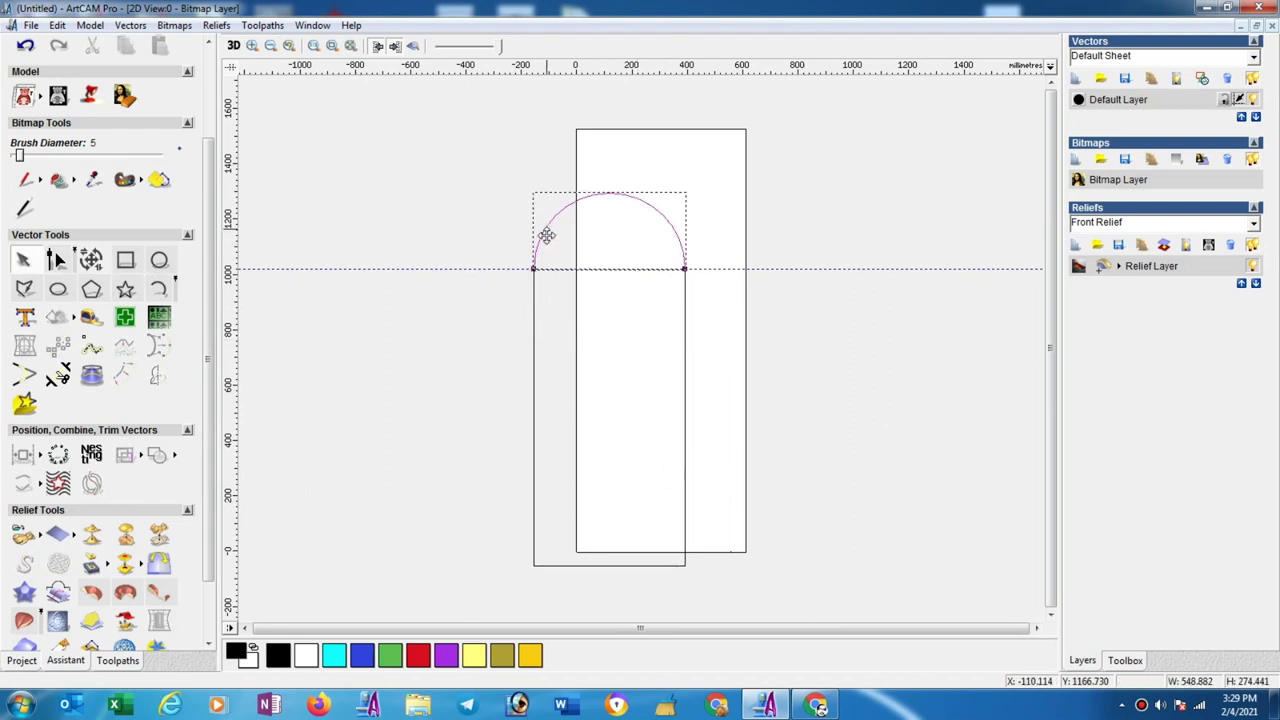
right_click(534, 306)
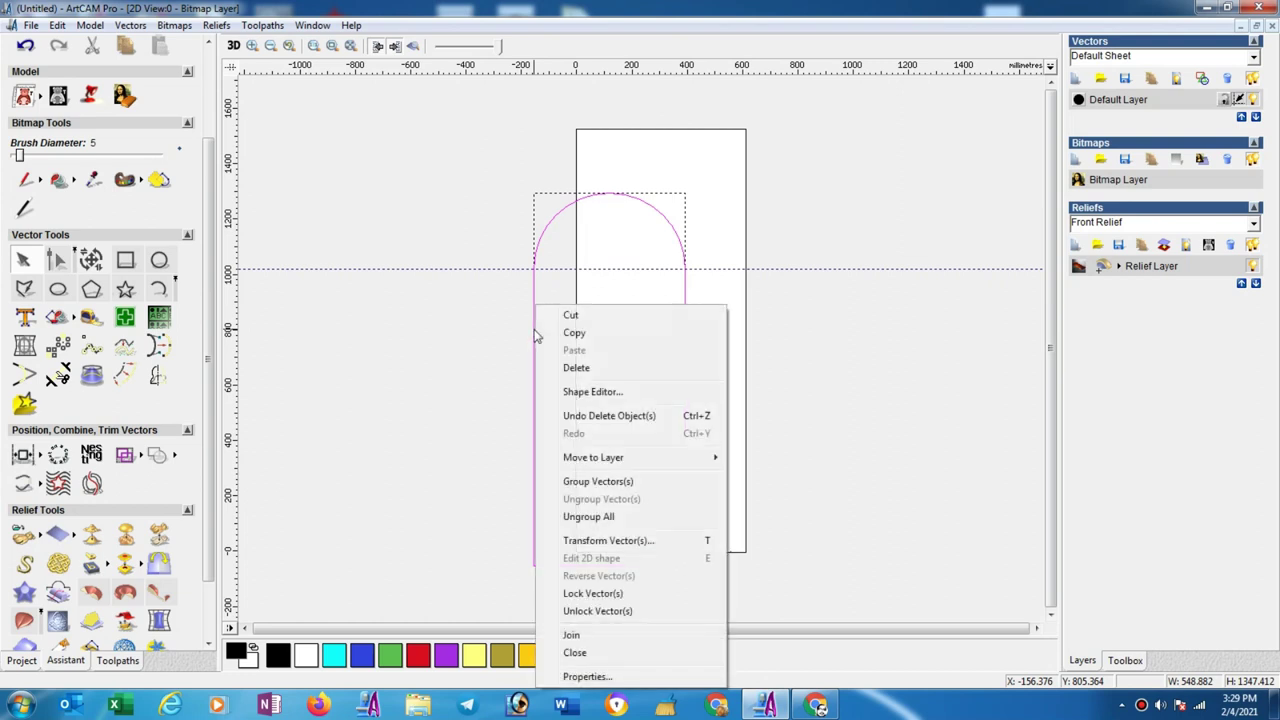
click(597, 638)
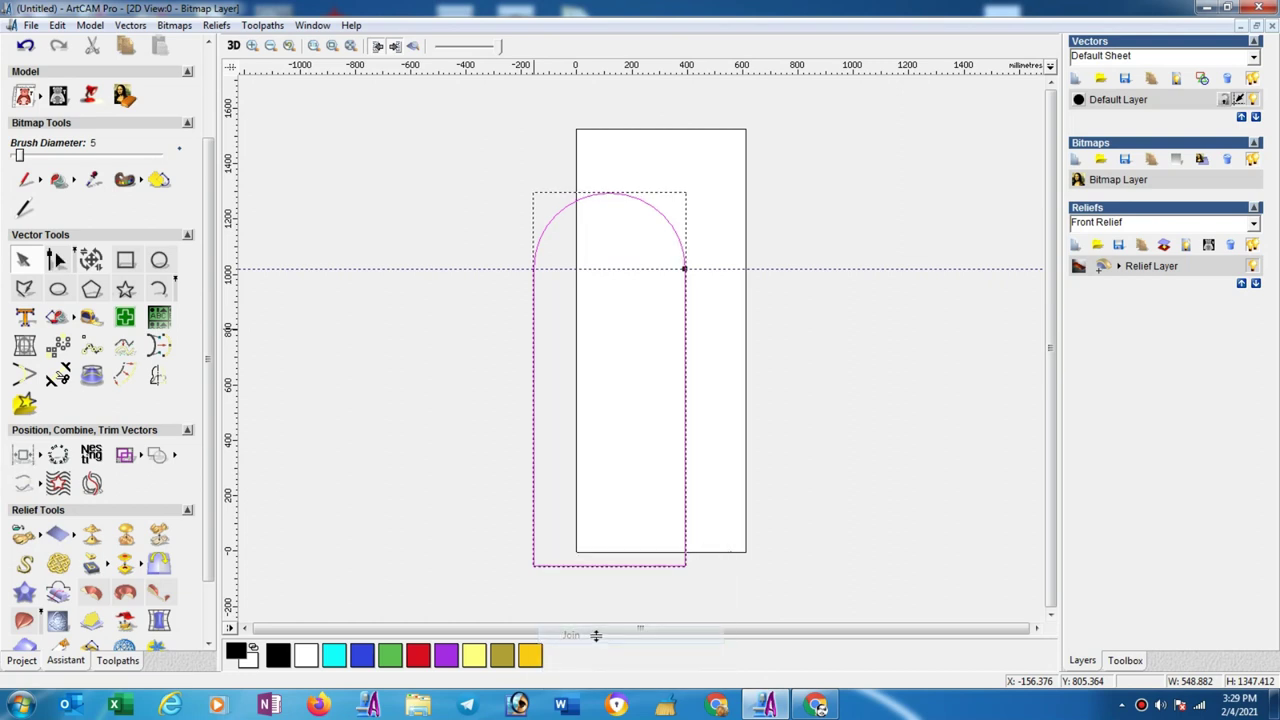
right_click(683, 450)
click(722, 416)
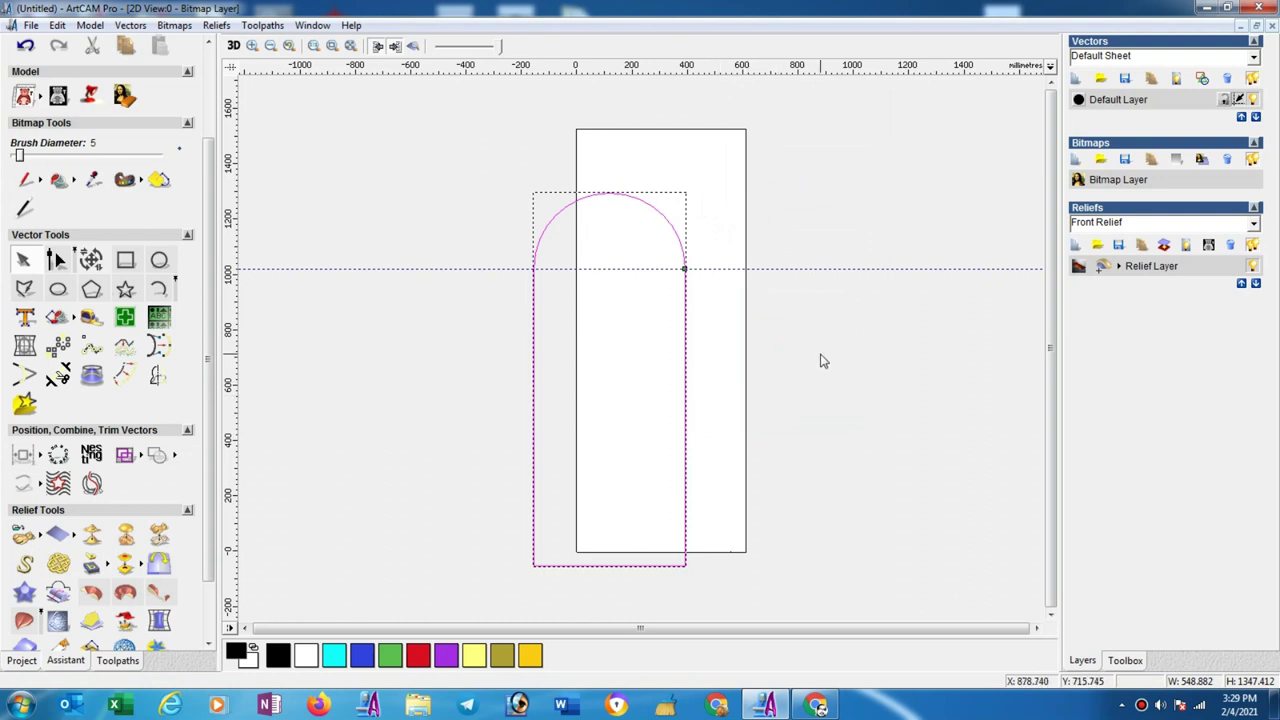
click(684, 405)
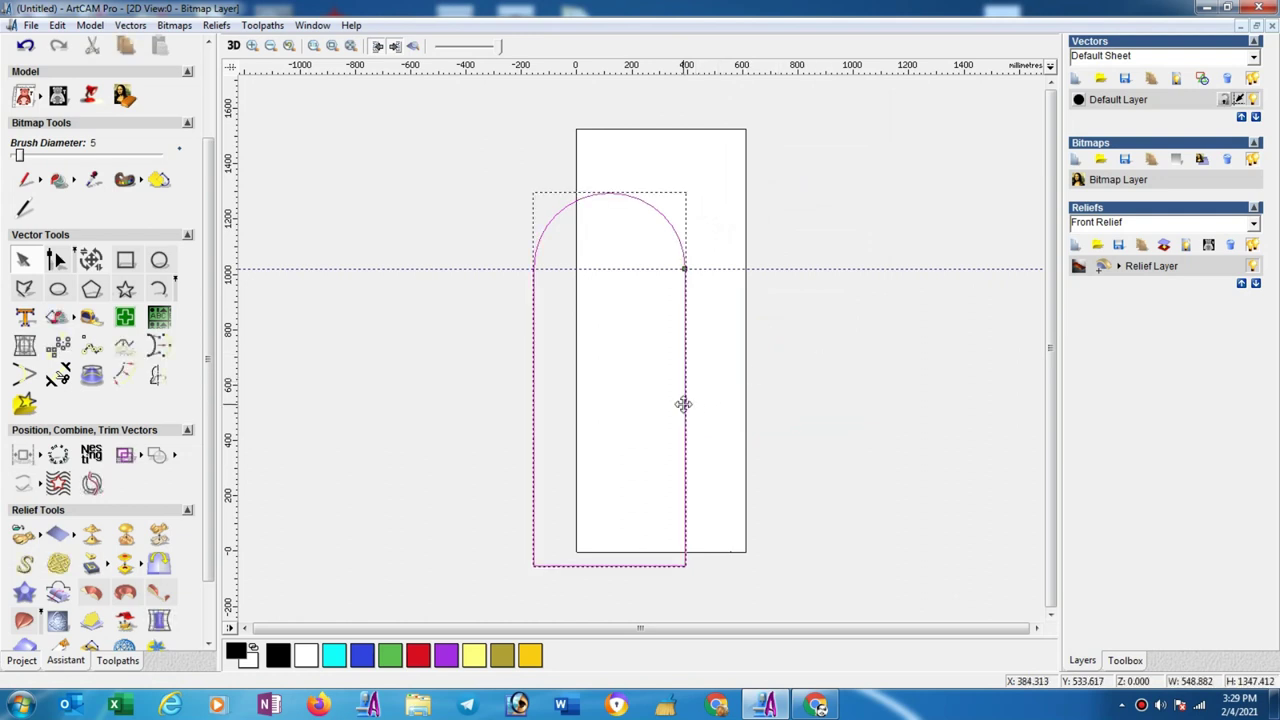
key(F9)
click(817, 270)
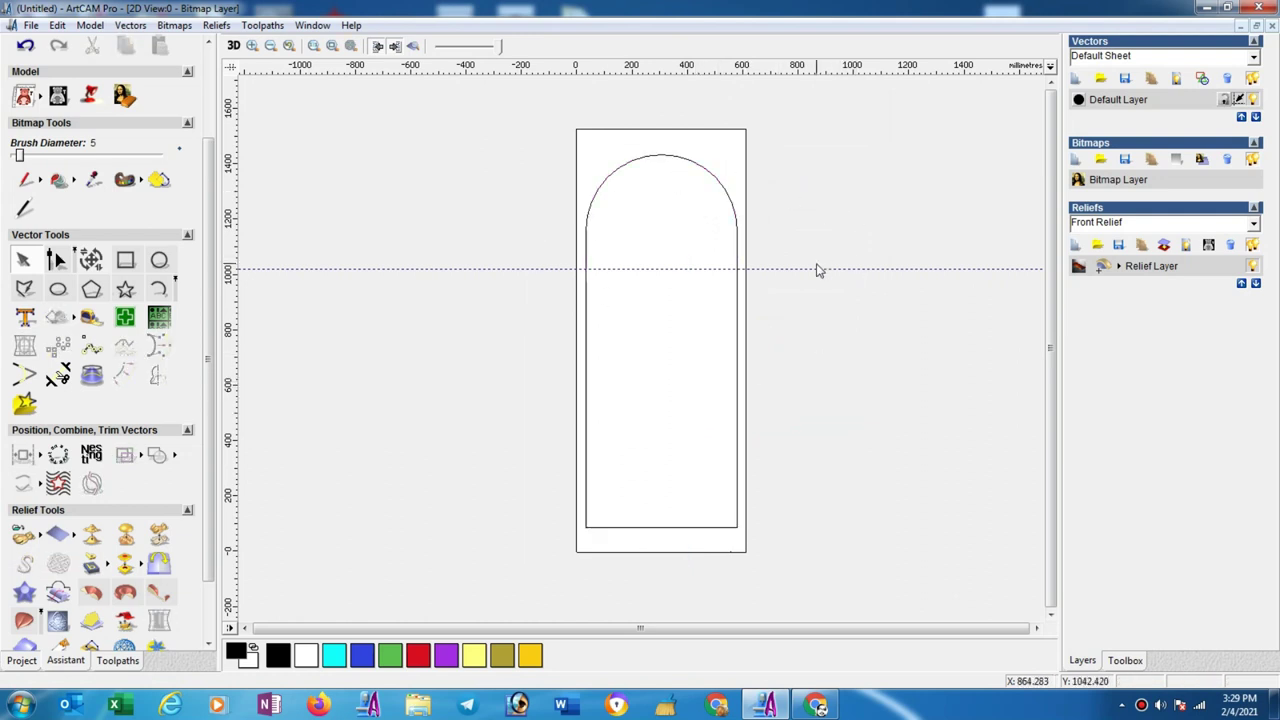
- Remove the horizontal guide and zoom in on the arched outline's side node in node editing
drag(814, 267, 773, 62)
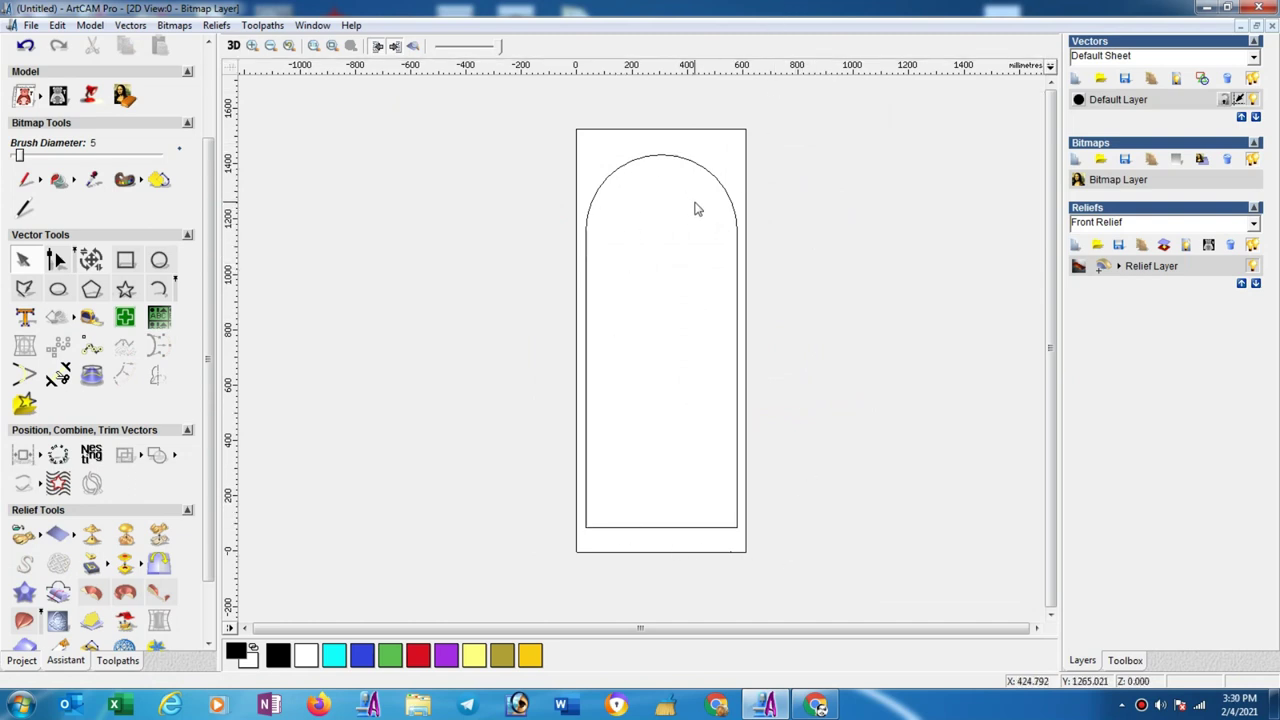
scroll(706, 209, up, 2)
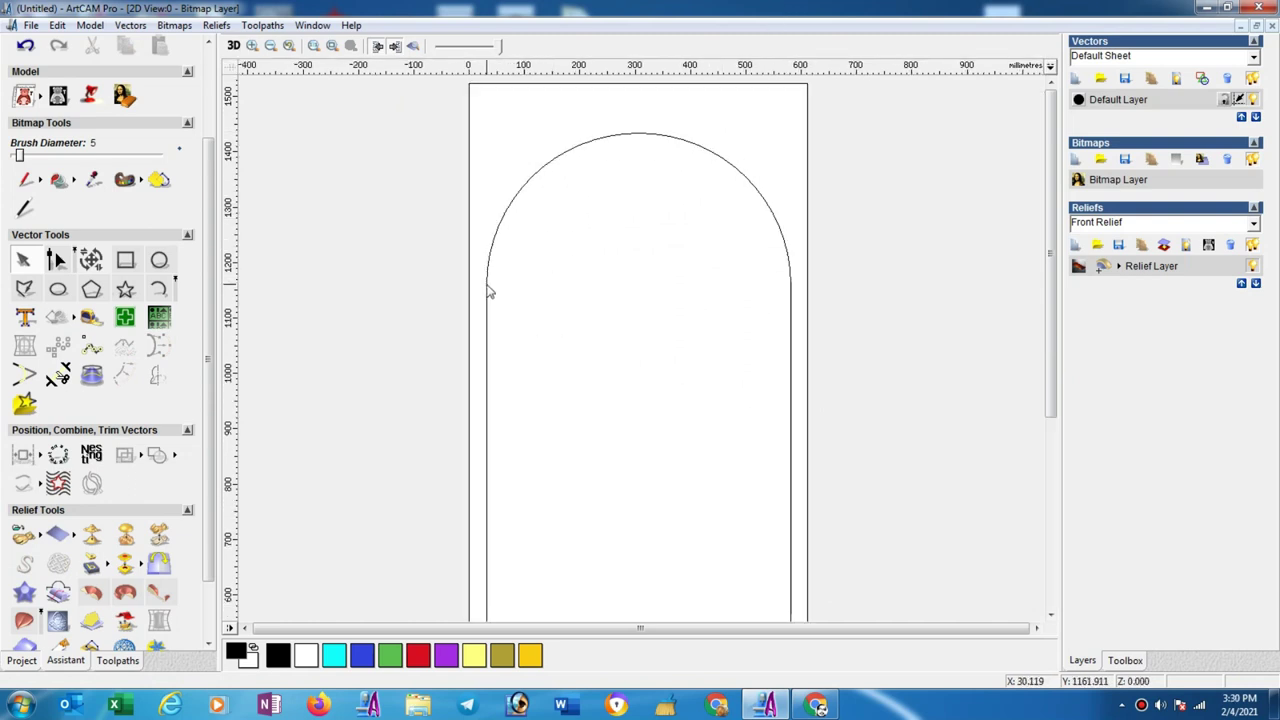
click(489, 291)
click(57, 259)
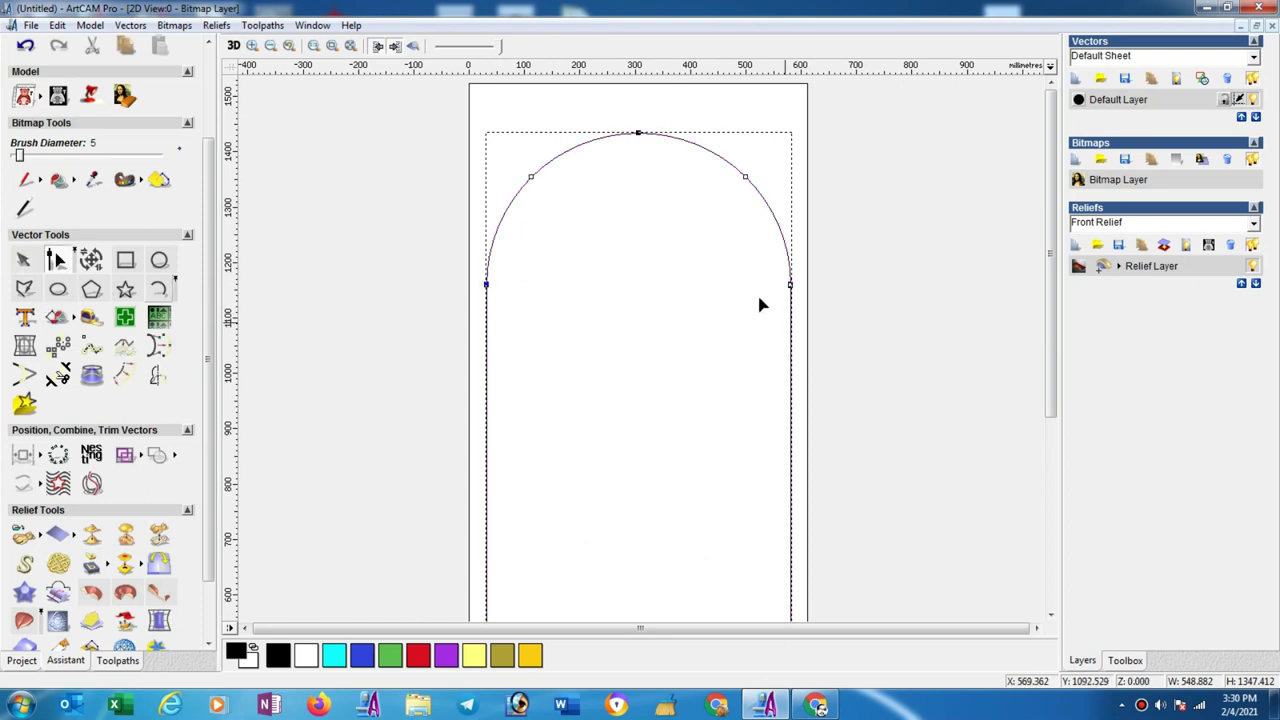
scroll(760, 305, up, 2)
scroll(957, 443, up, 2)
scroll(702, 172, up, 2)
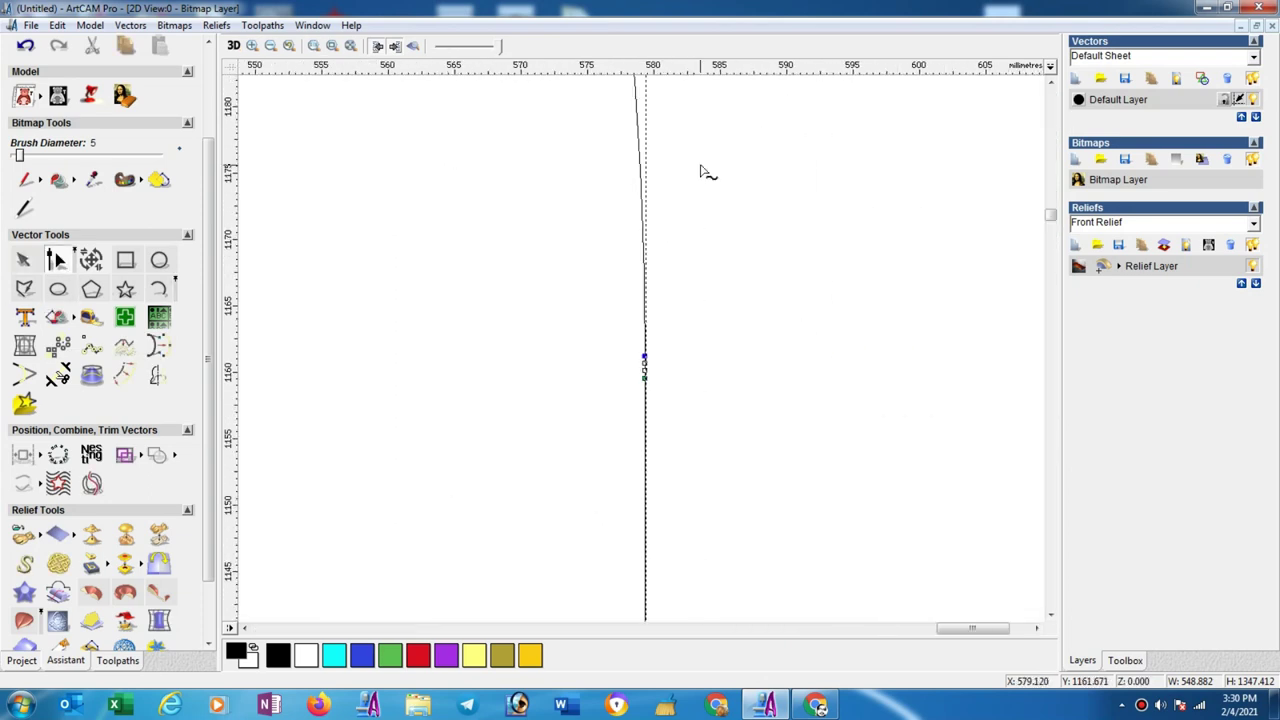
scroll(650, 350, up, 1)
scroll(680, 360, up, 1)
scroll(670, 380, up, 1)
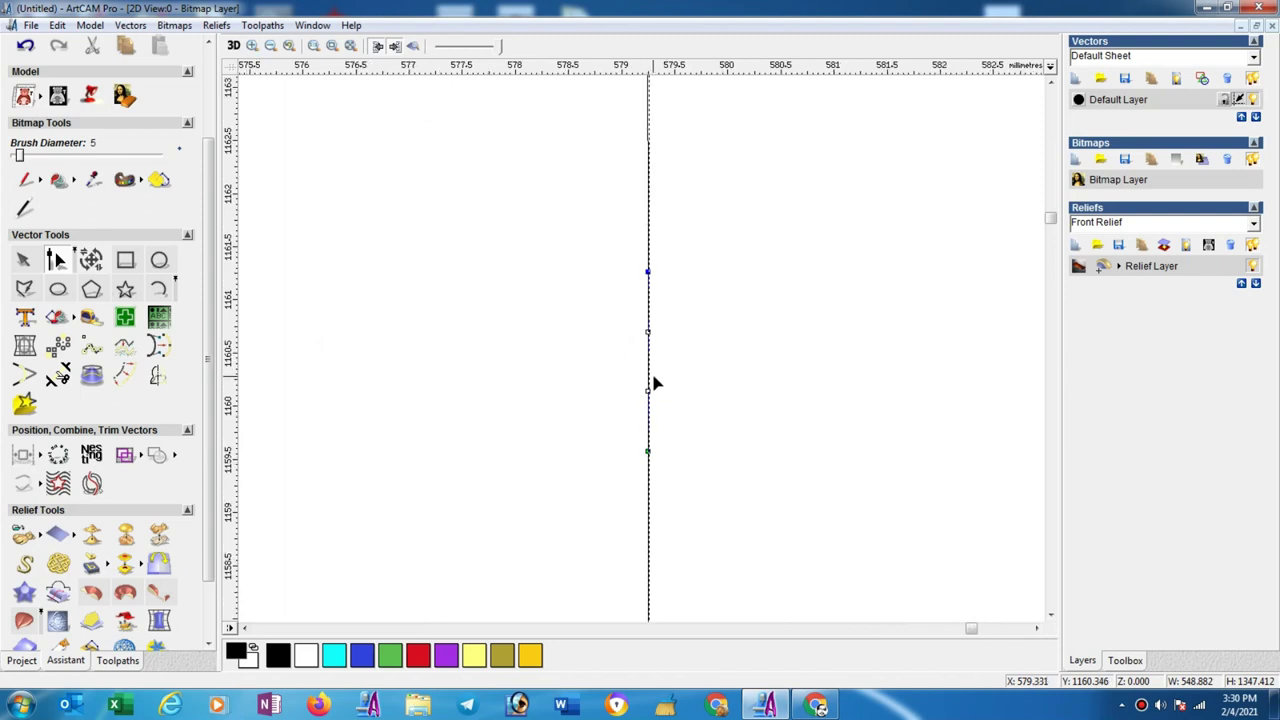
scroll(600, 352, down, 5)
scroll(585, 342, down, 2)
scroll(590, 344, down, 2)
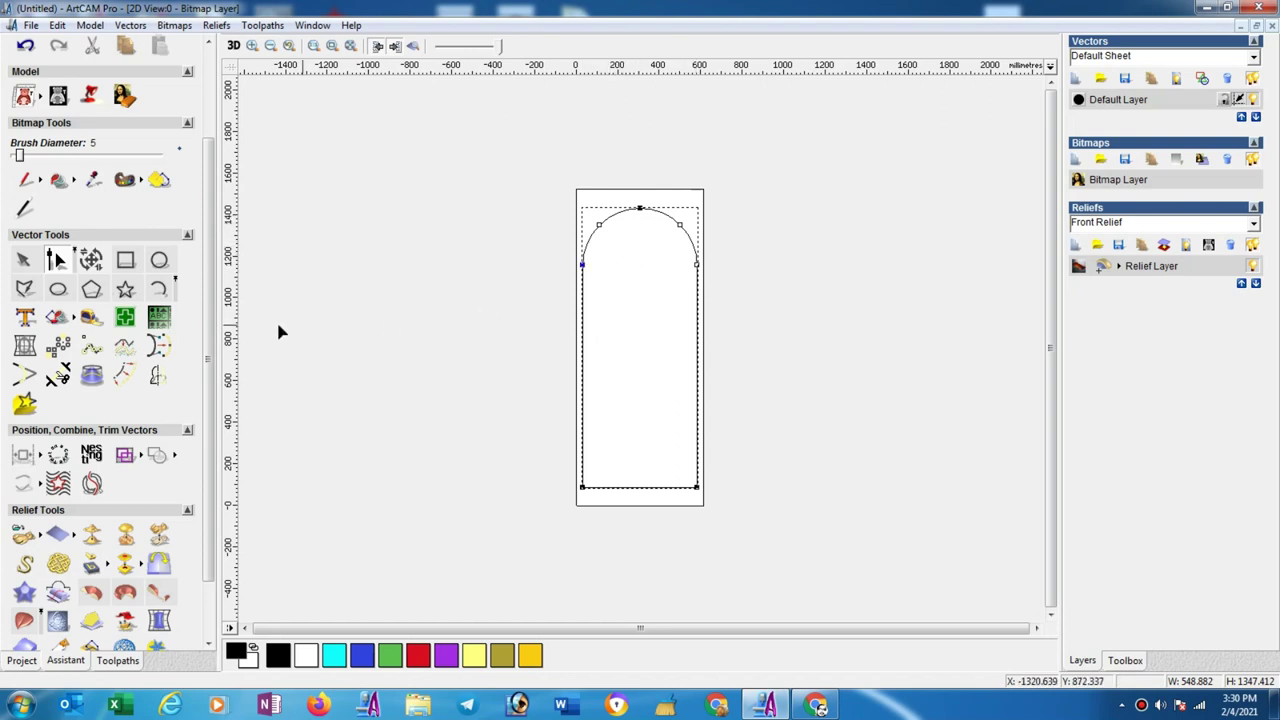
- Draw a vertical centre line from above the panel to below it
click(27, 290)
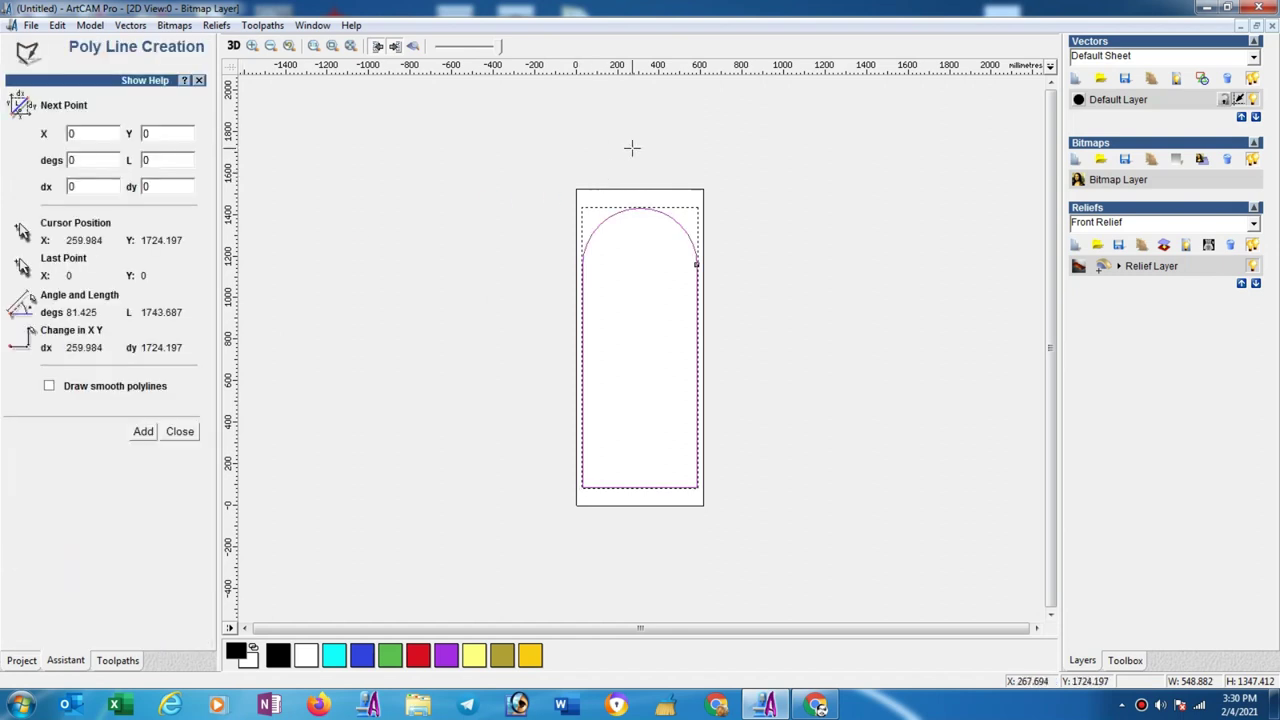
click(632, 150)
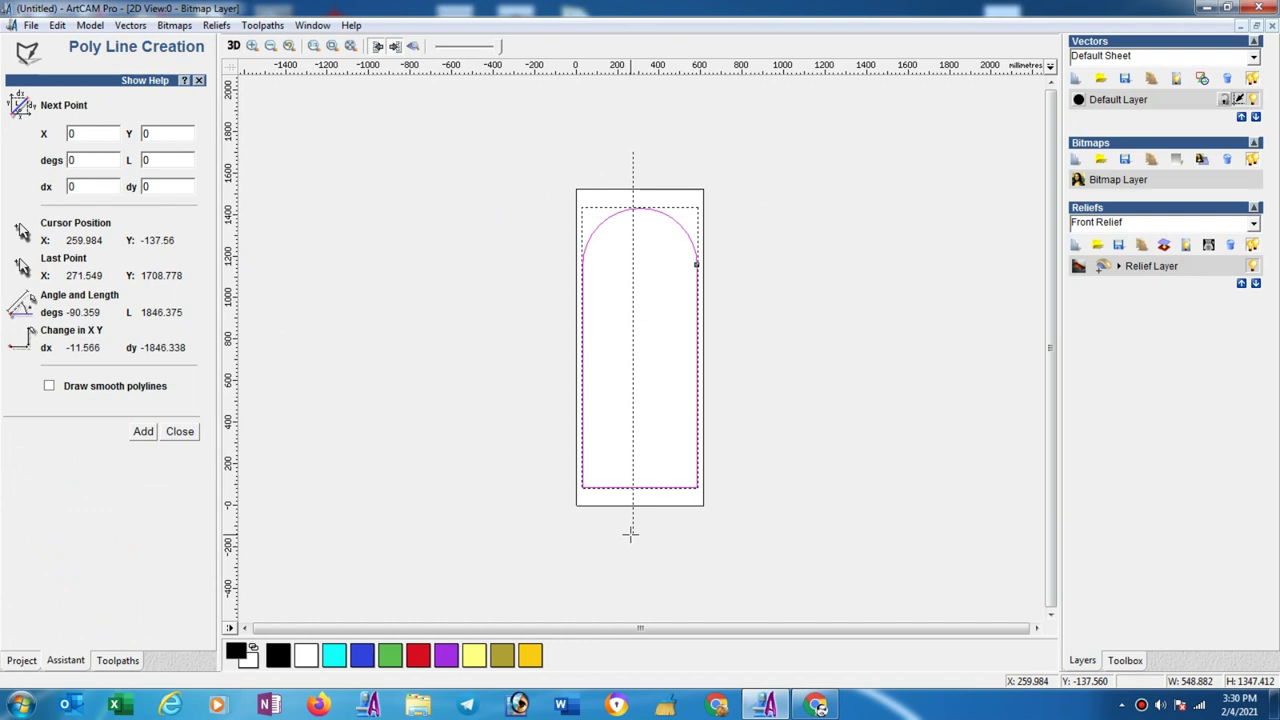
click(630, 533)
key(Escape)
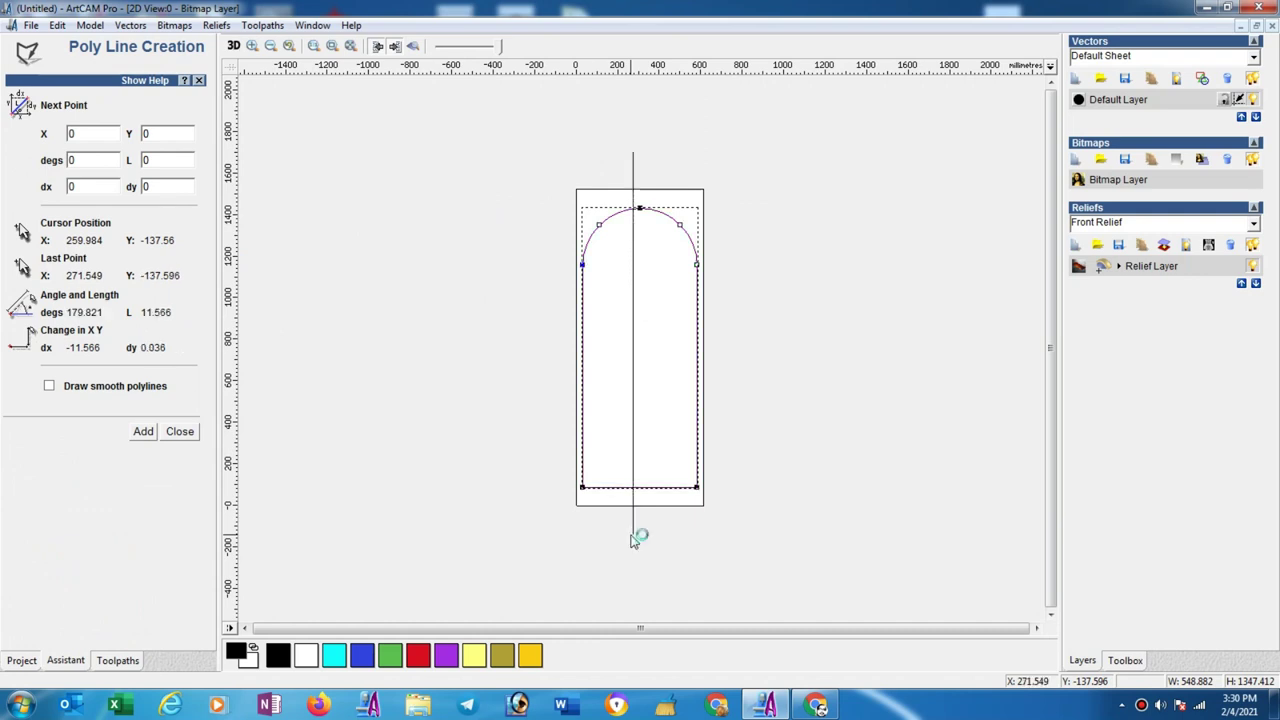
click(633, 528)
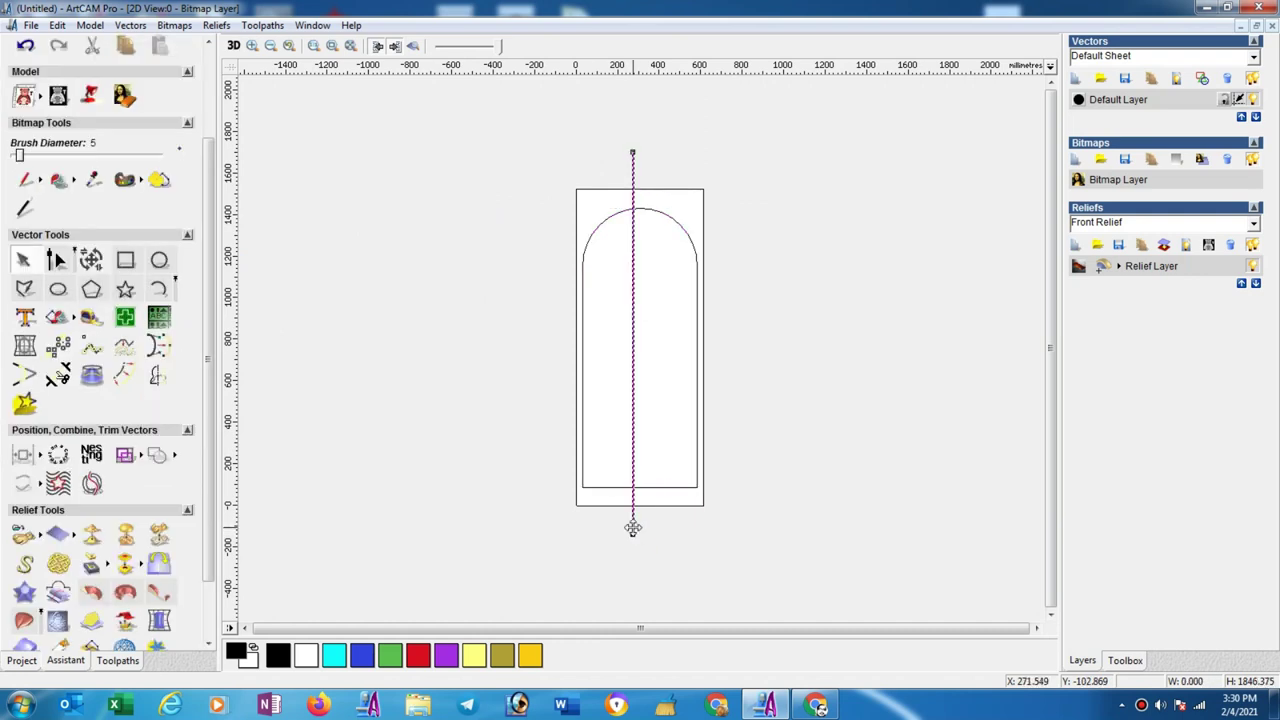
- Place a horizontal guide at the arch's springing line
click(726, 214)
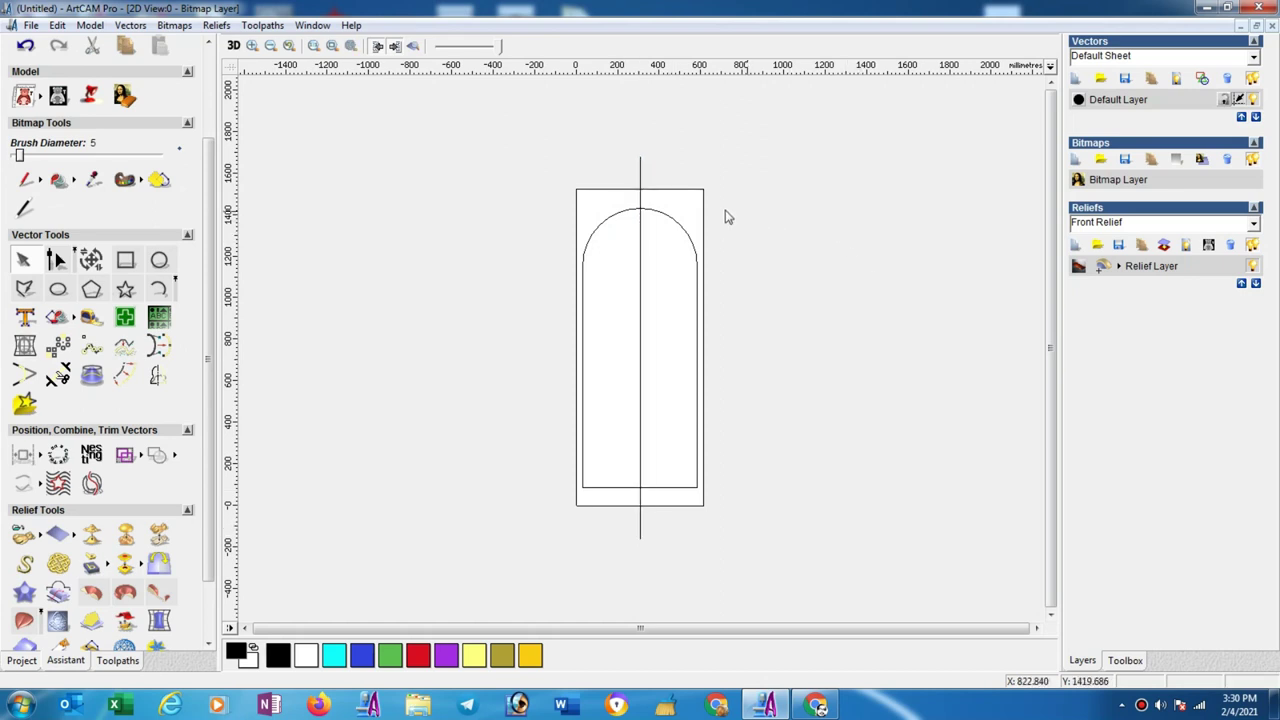
scroll(697, 222, up, 2)
drag(675, 78, 675, 294)
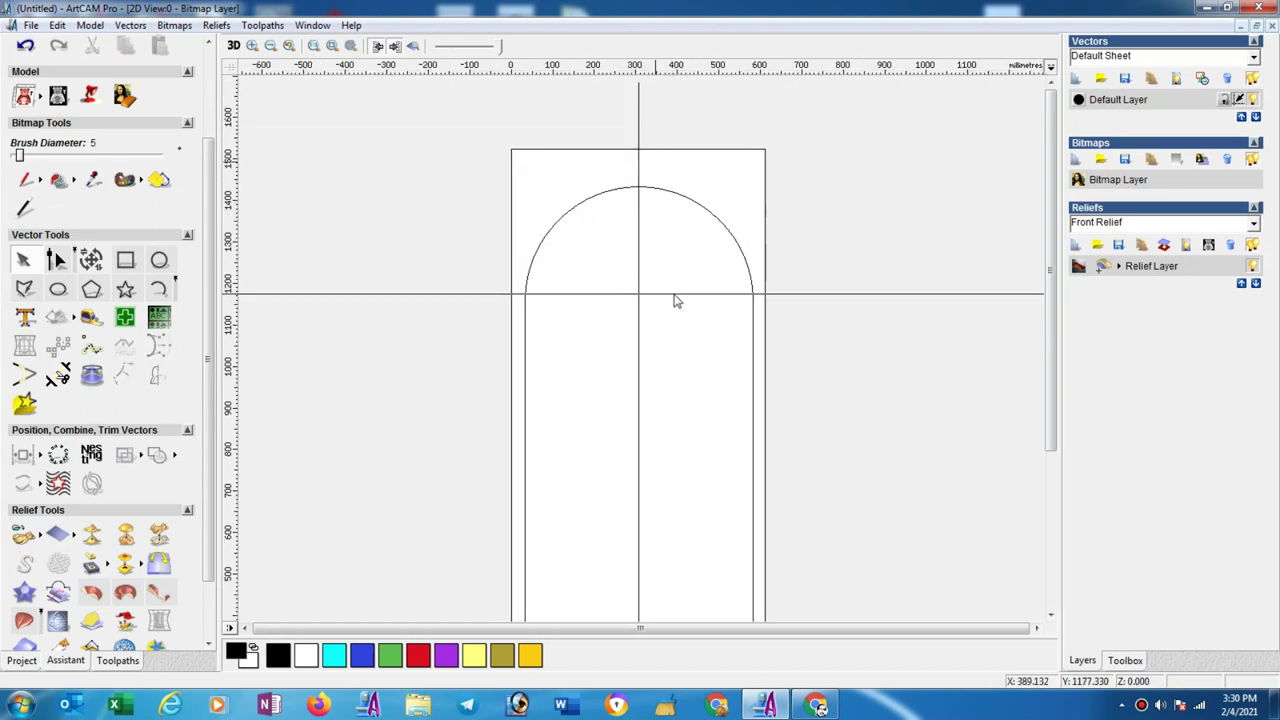
drag(675, 296, 675, 298)
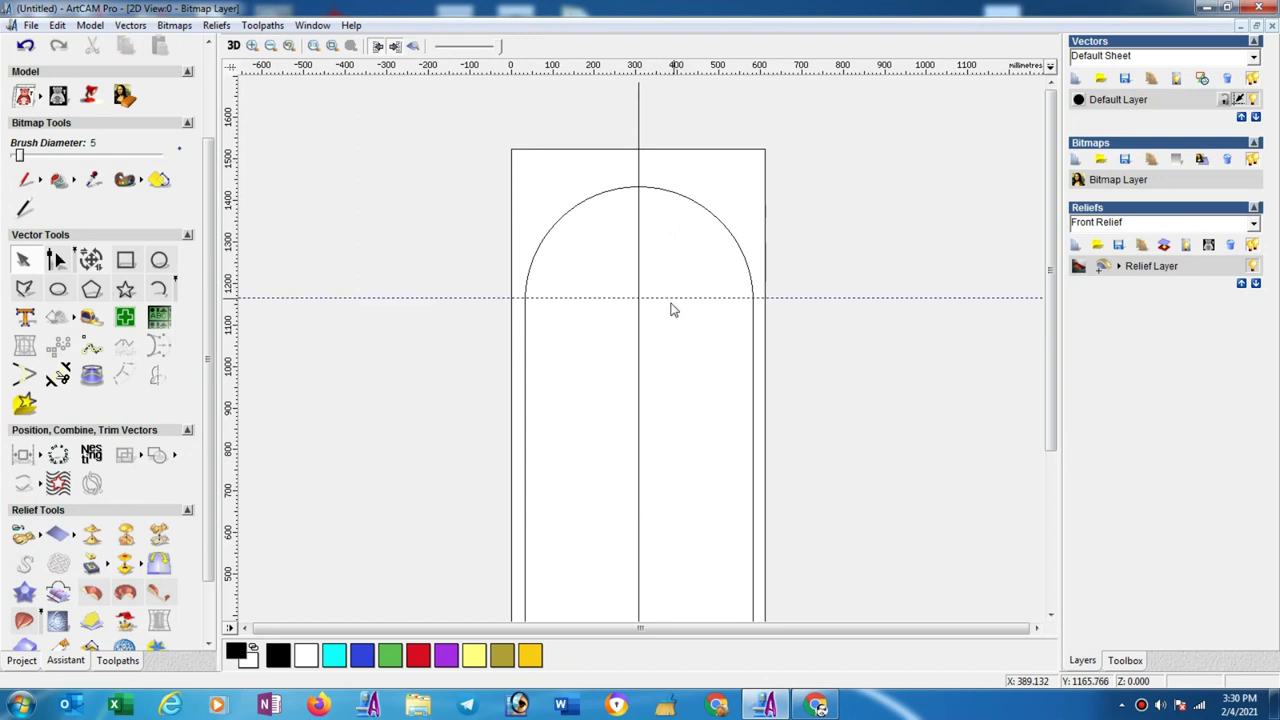
- Draw two consecutive arcs forming lobes from the arch's left side up to the apex
click(157, 289)
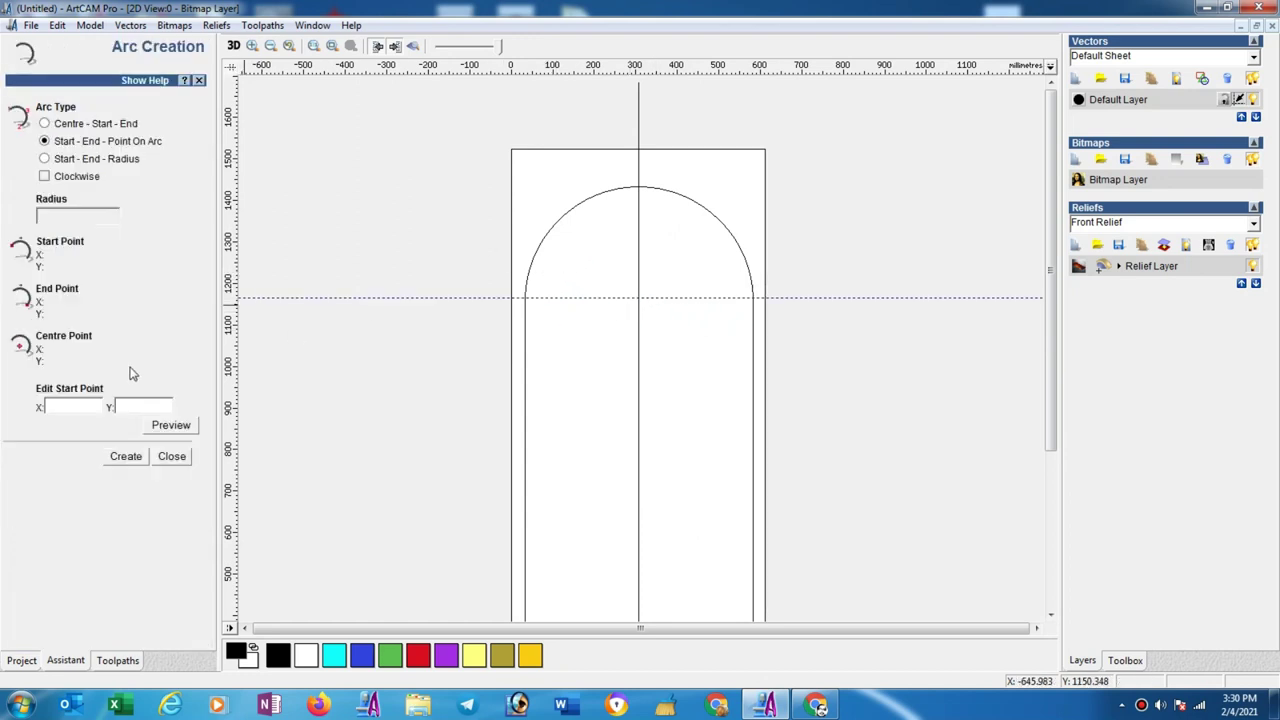
click(544, 285)
click(585, 250)
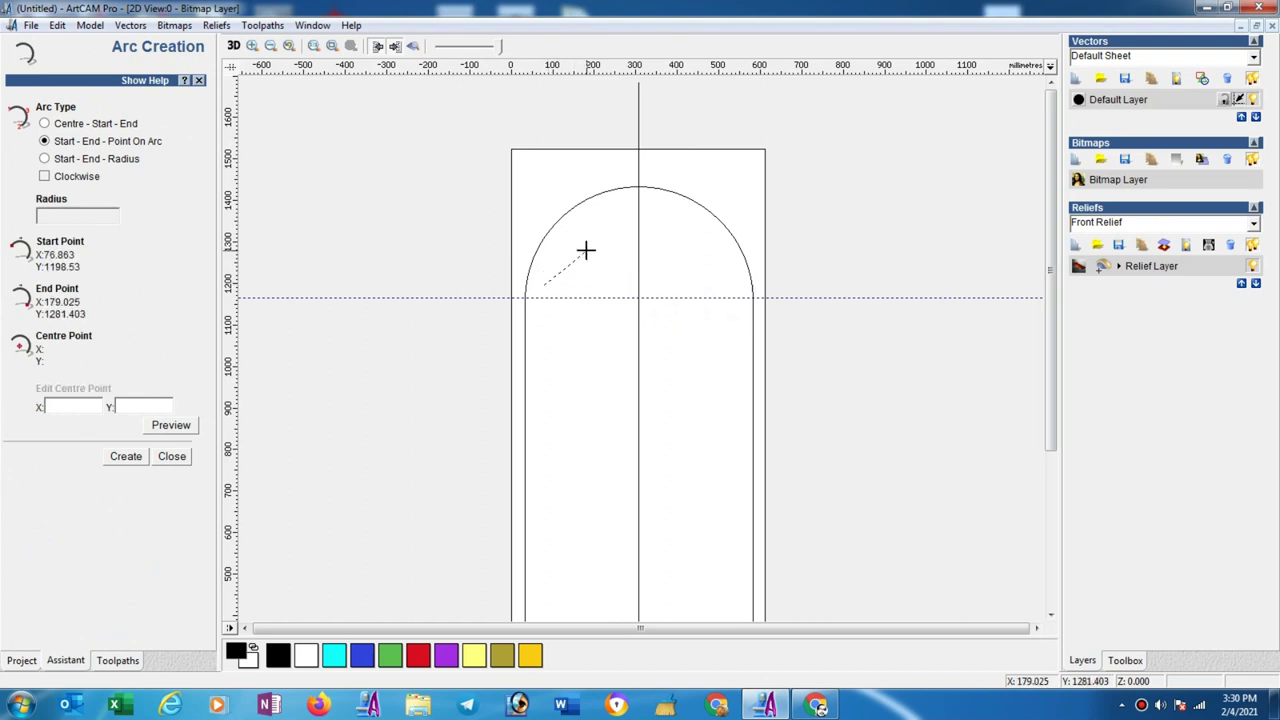
click(584, 248)
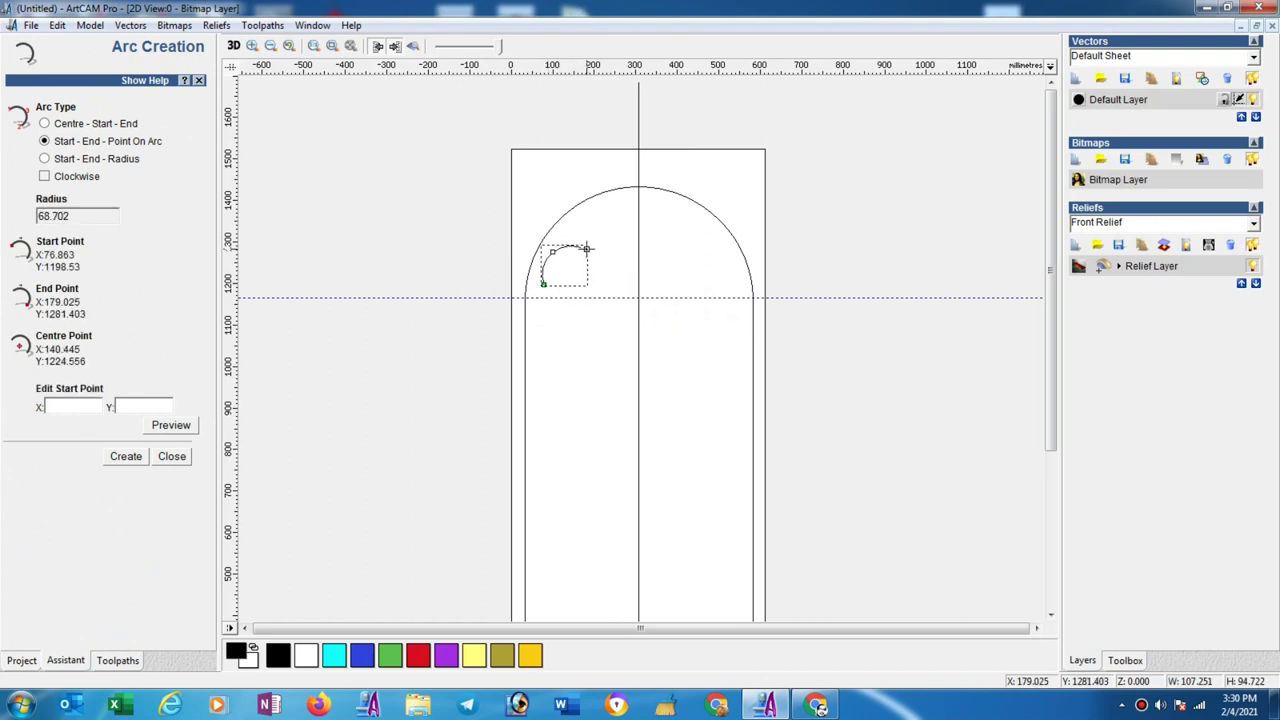
click(587, 248)
click(638, 187)
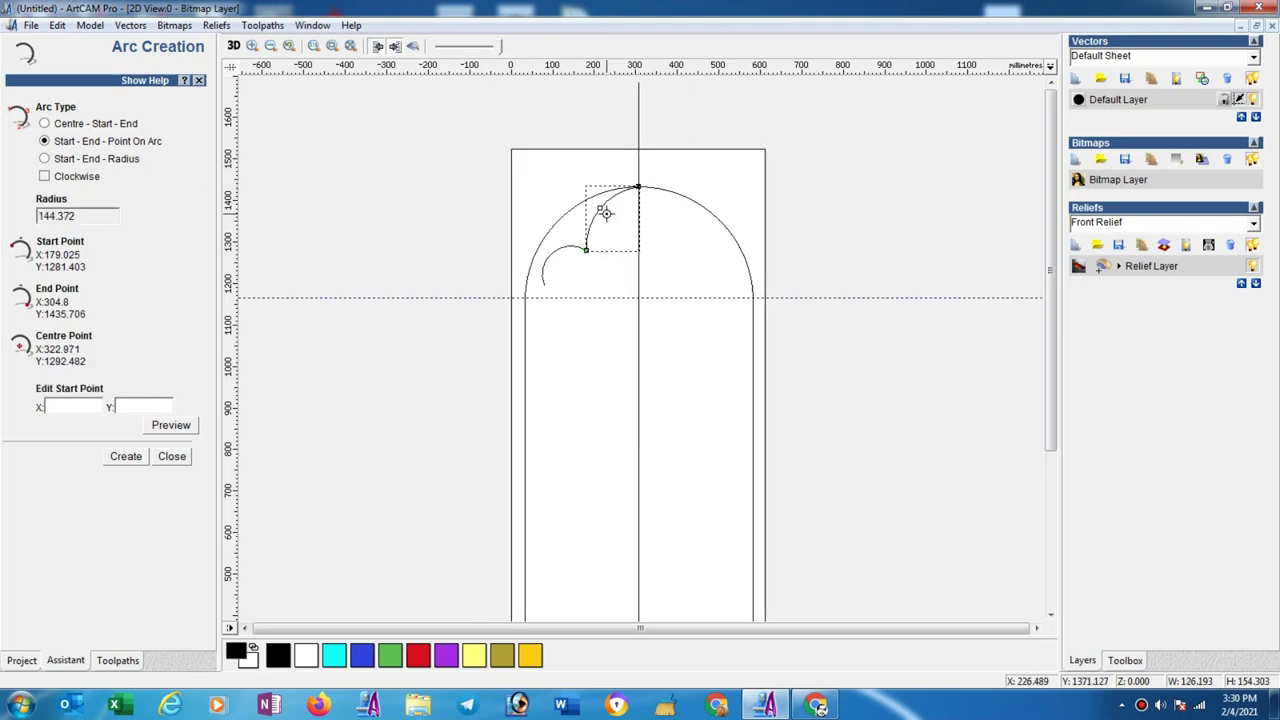
click(606, 205)
key(Escape)
- Join the two lobe arcs into one scalloped curve
scroll(566, 273, up, 2)
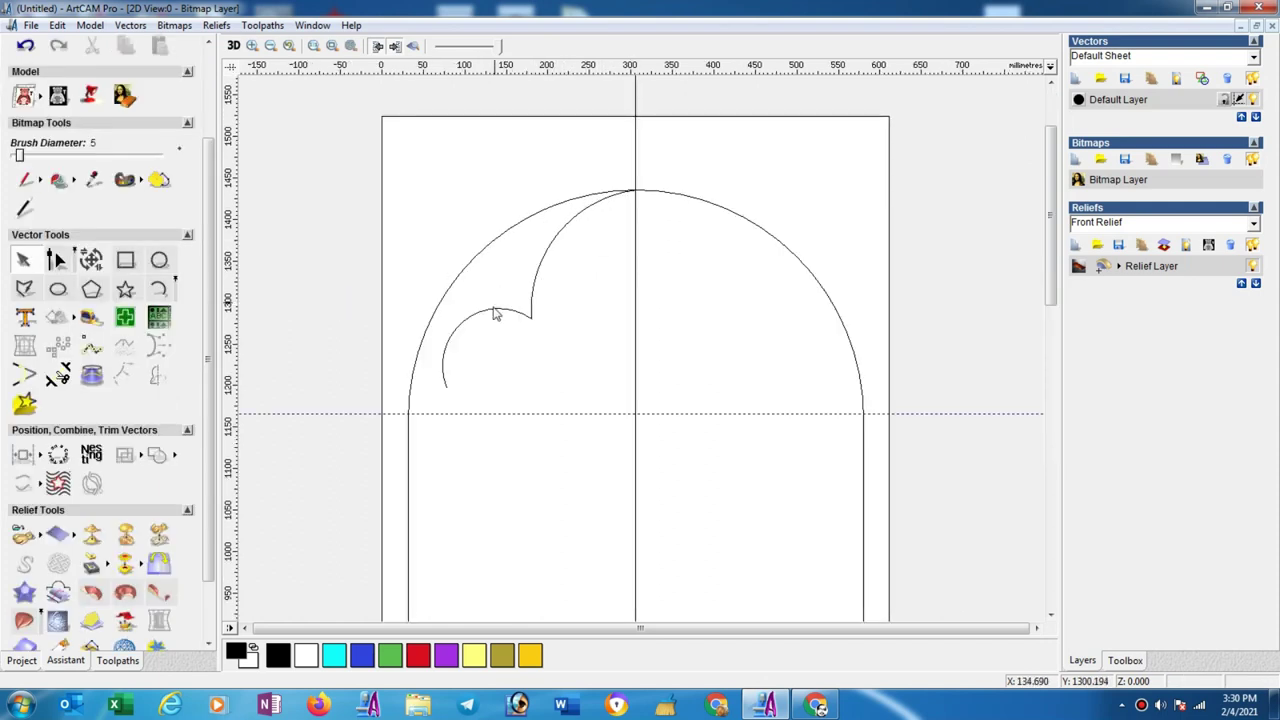
click(494, 310)
shift+click(533, 282)
right_click(533, 283)
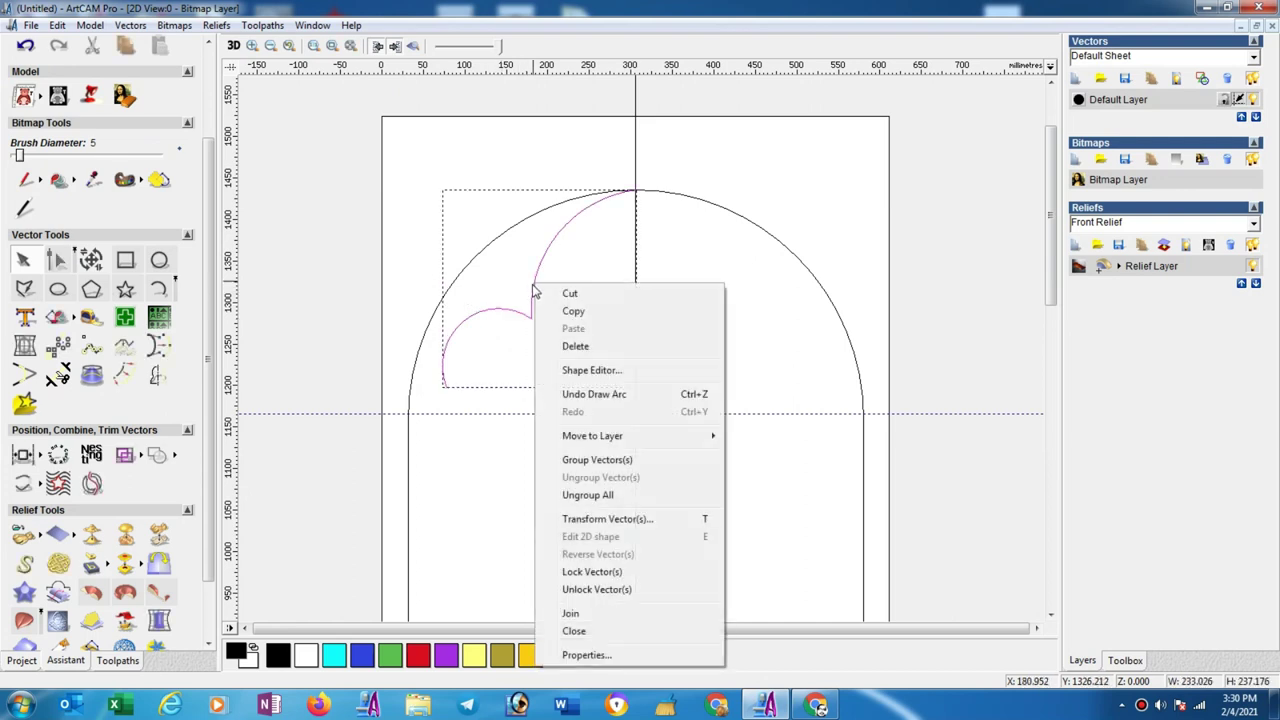
click(572, 614)
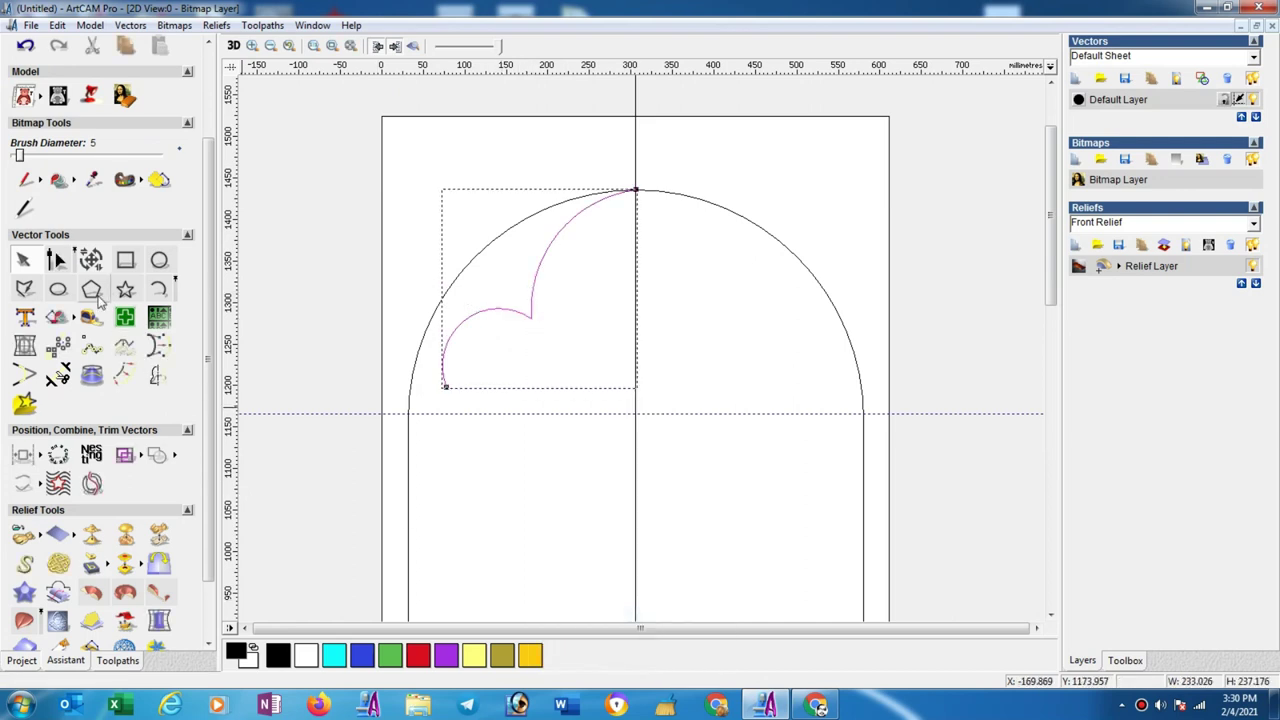
click(24, 289)
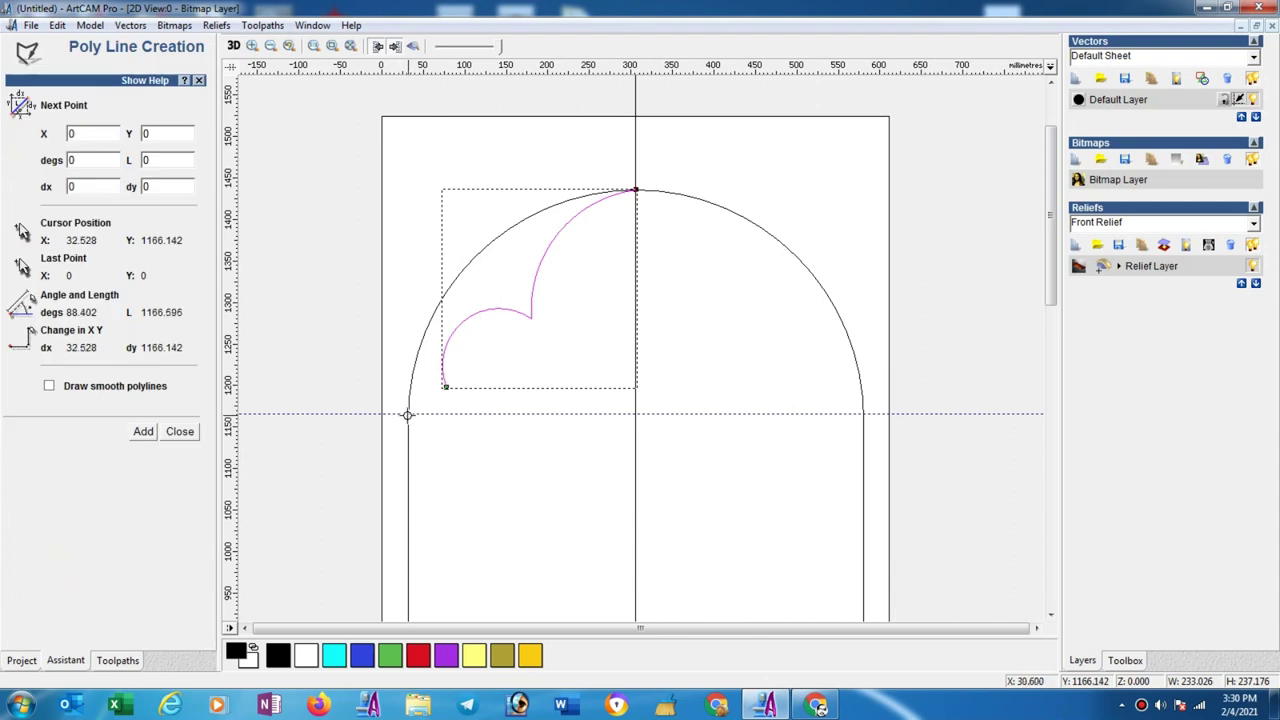
- Draw a short diagonal line from the arch's left side to the lower lobe's tip
click(406, 414)
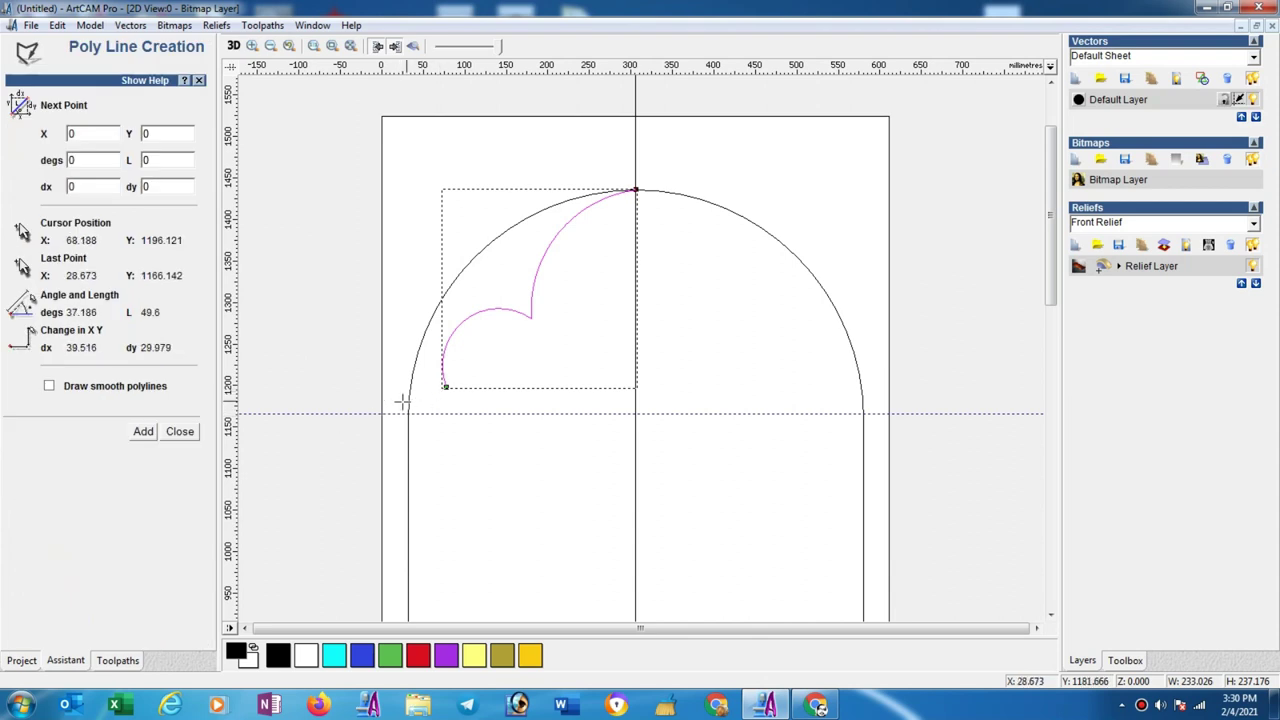
key(Escape)
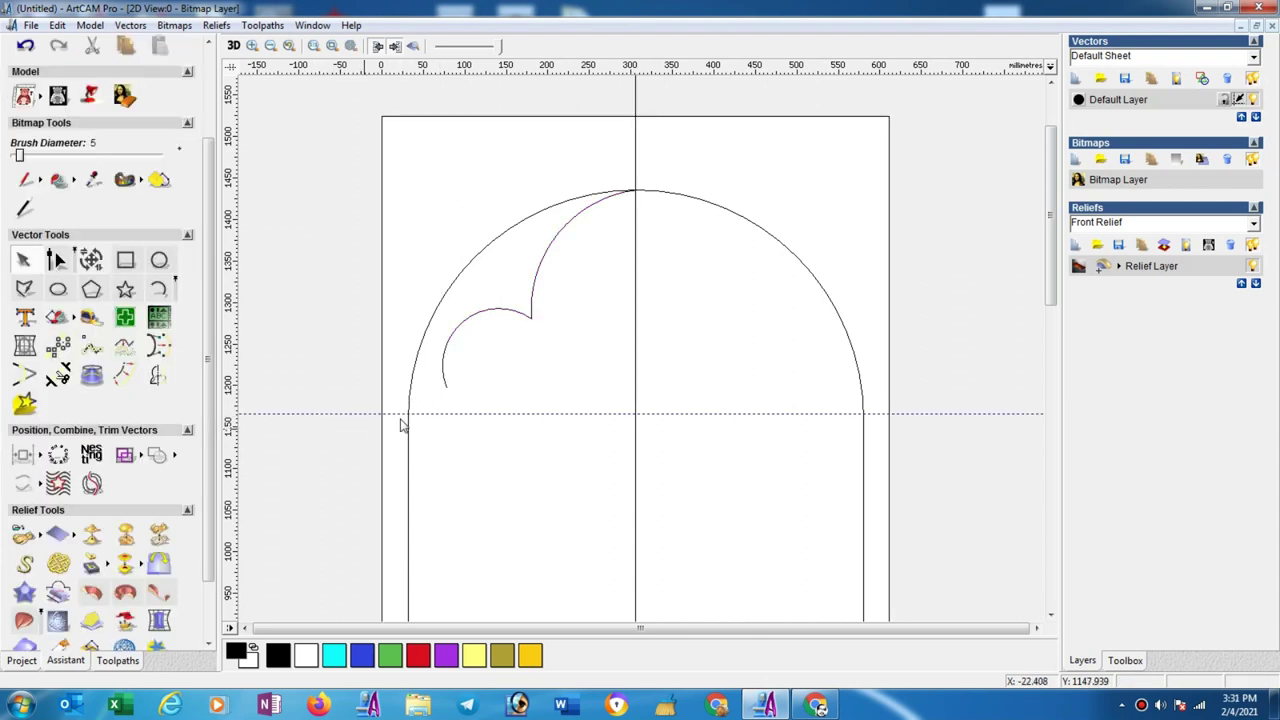
click(401, 425)
click(25, 289)
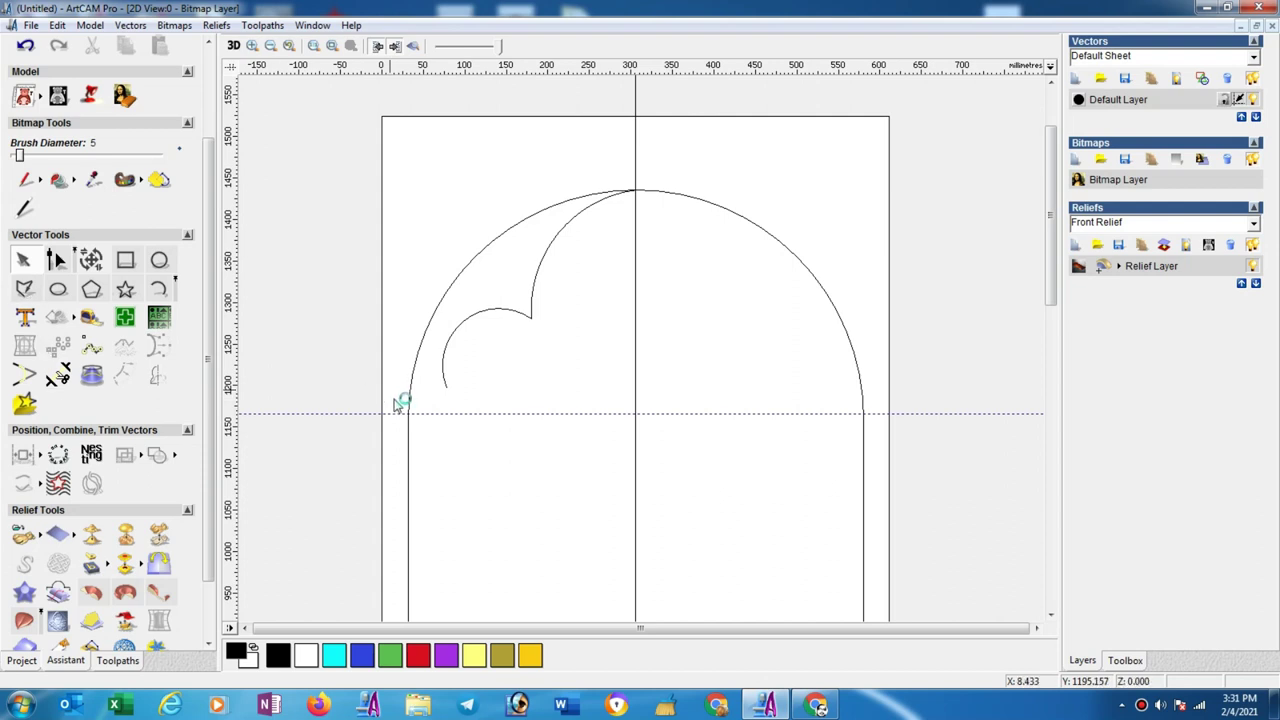
click(406, 413)
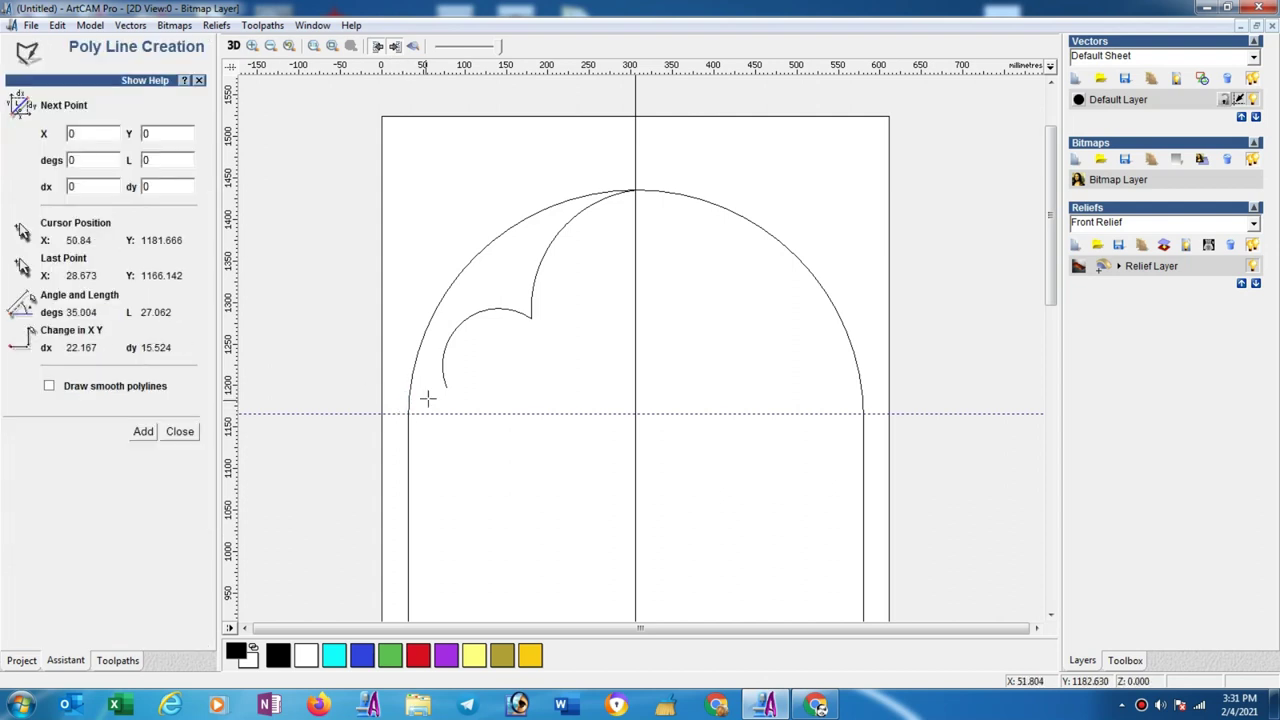
click(445, 389)
key(Escape)
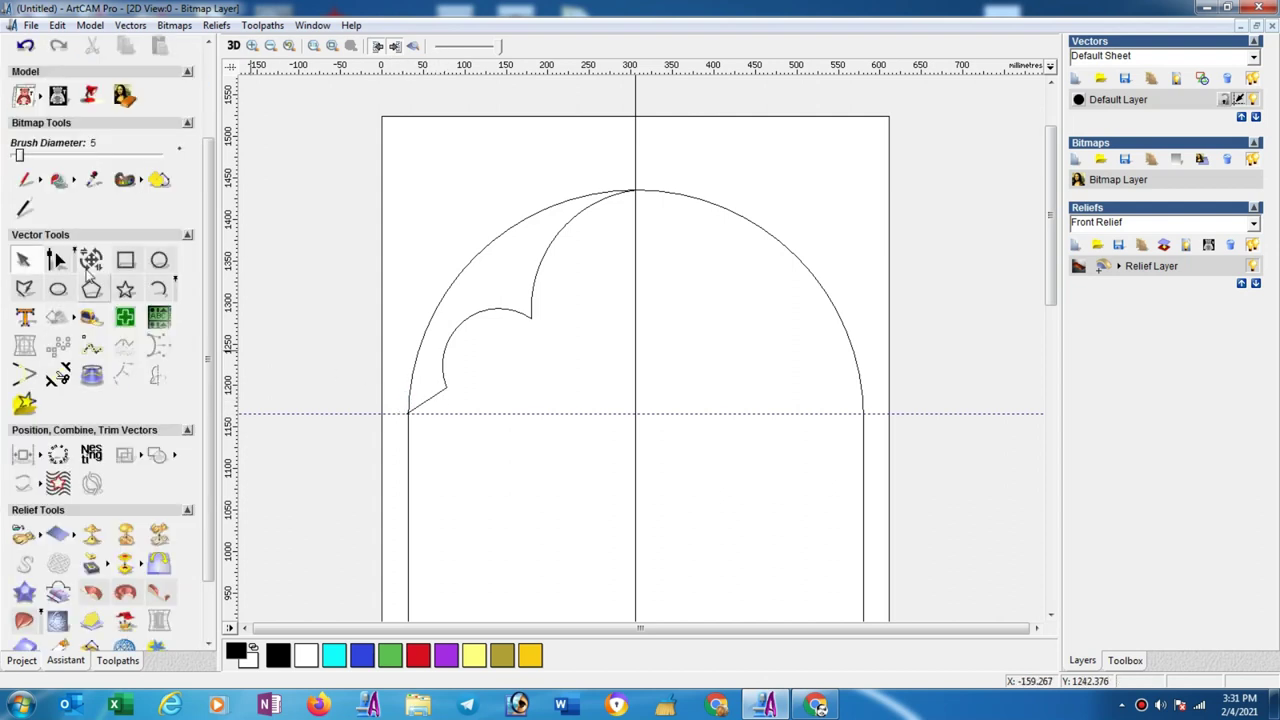
- Join the diagonal line and scalloped curve into one vector, retrying after an invalid argument error
click(430, 398)
shift+click(443, 374)
right_click(443, 374)
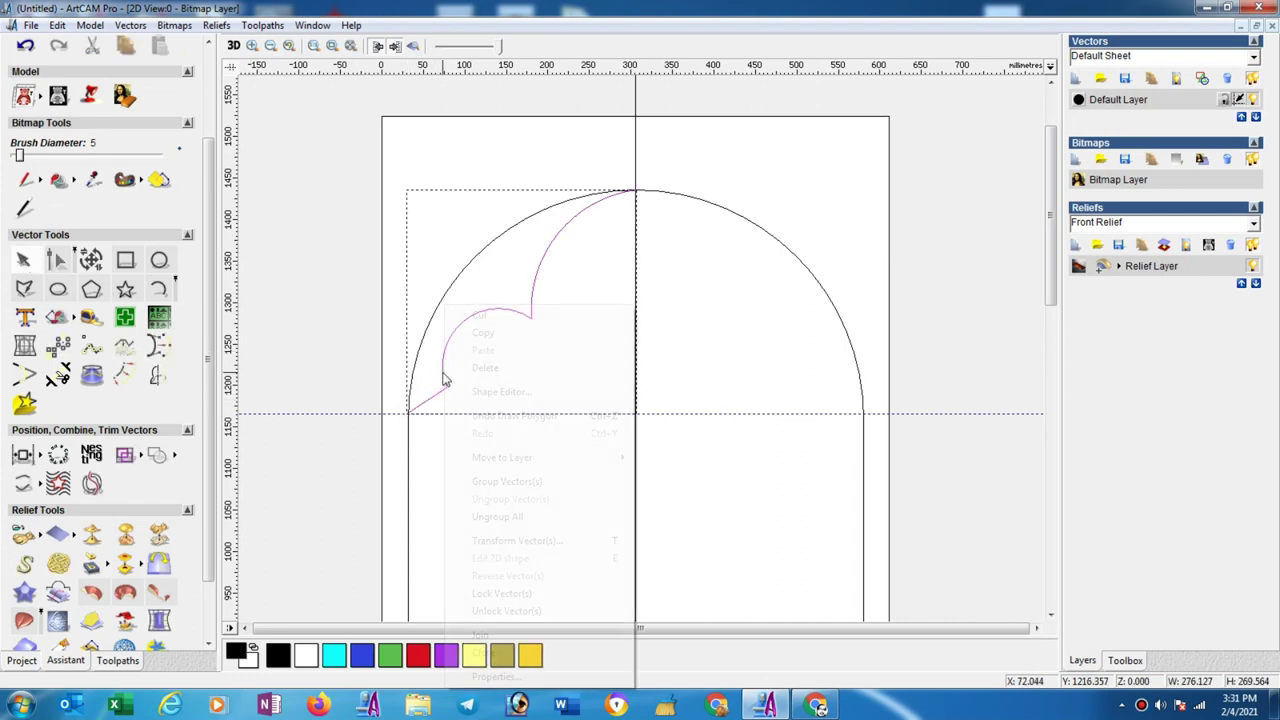
click(494, 641)
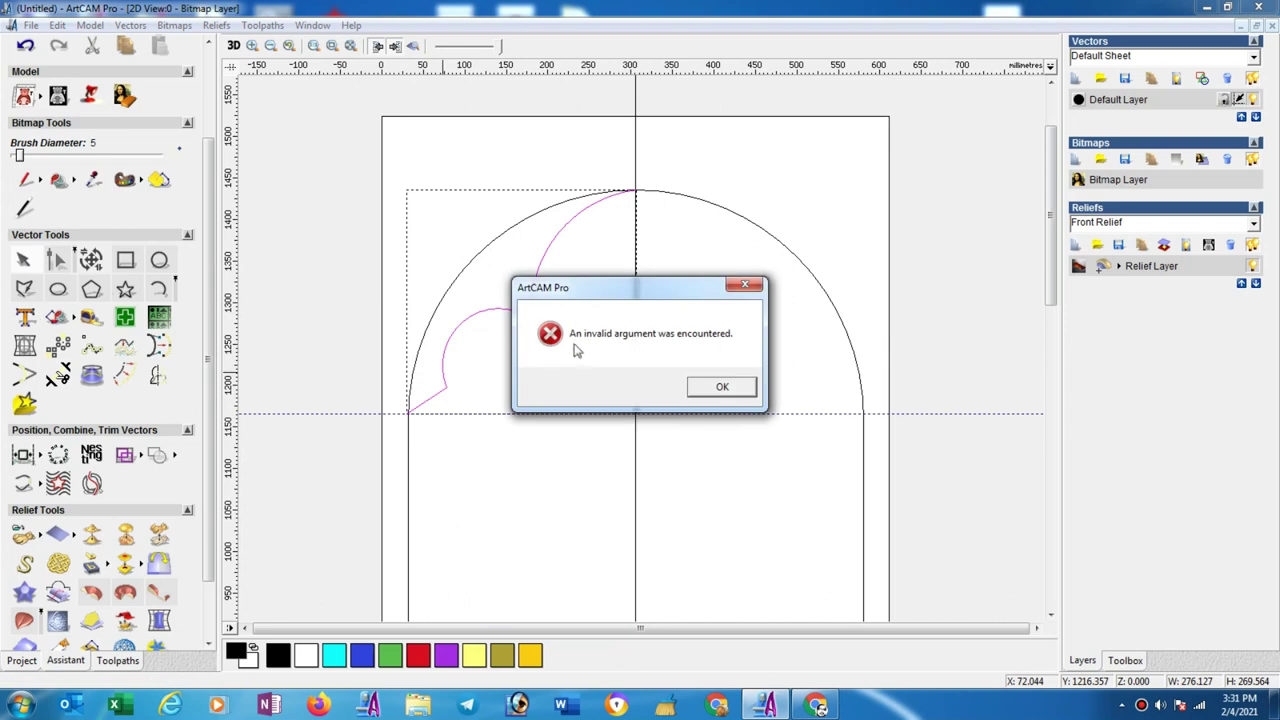
click(722, 387)
click(526, 374)
click(444, 372)
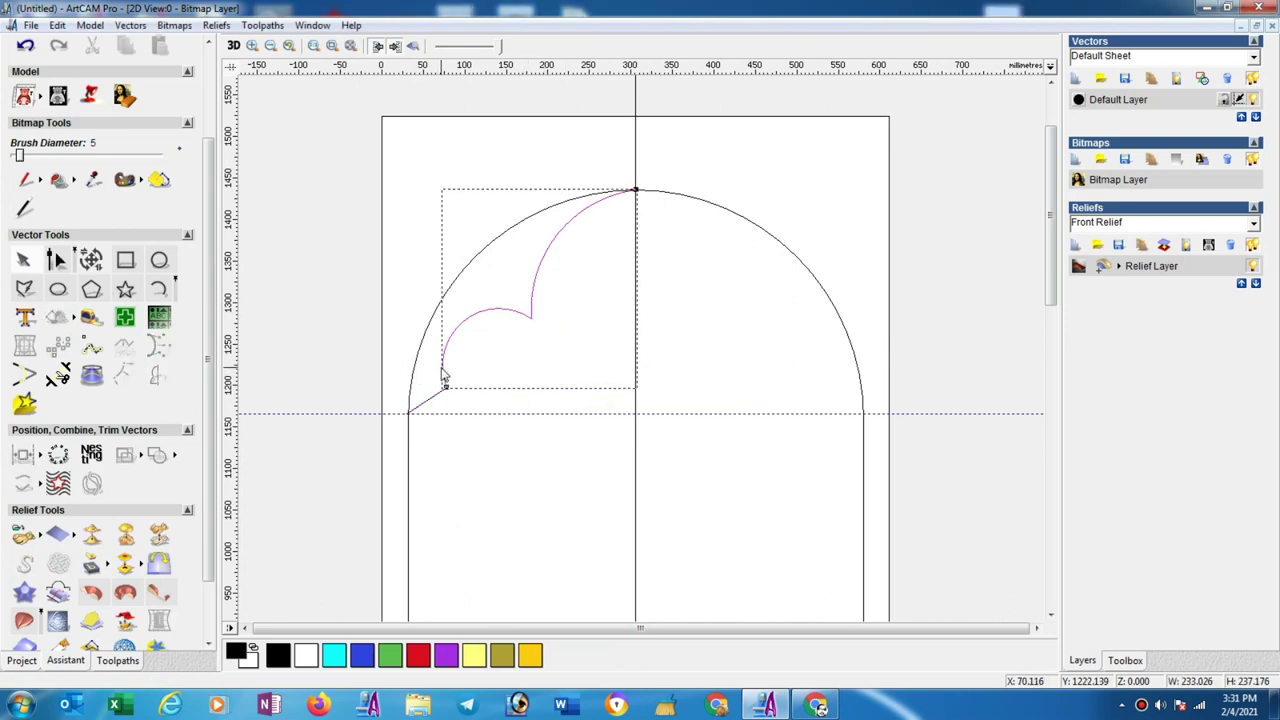
shift+click(438, 396)
right_click(438, 396)
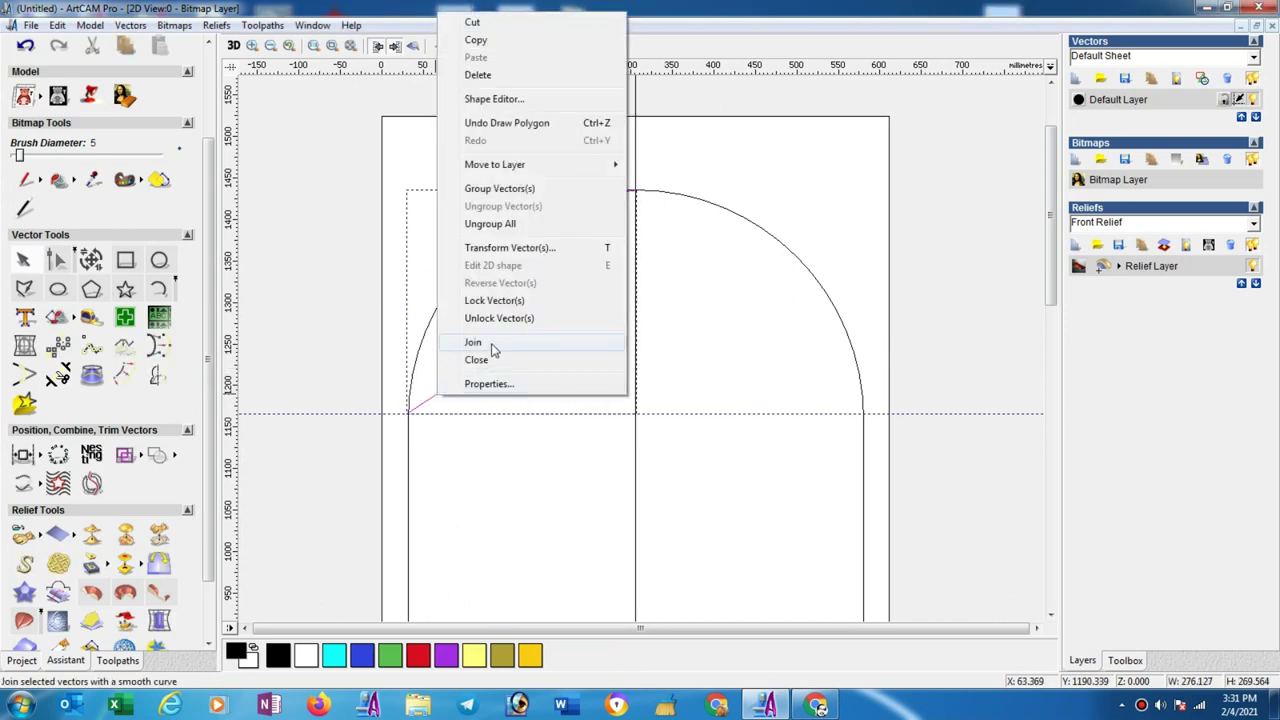
click(490, 350)
click(55, 259)
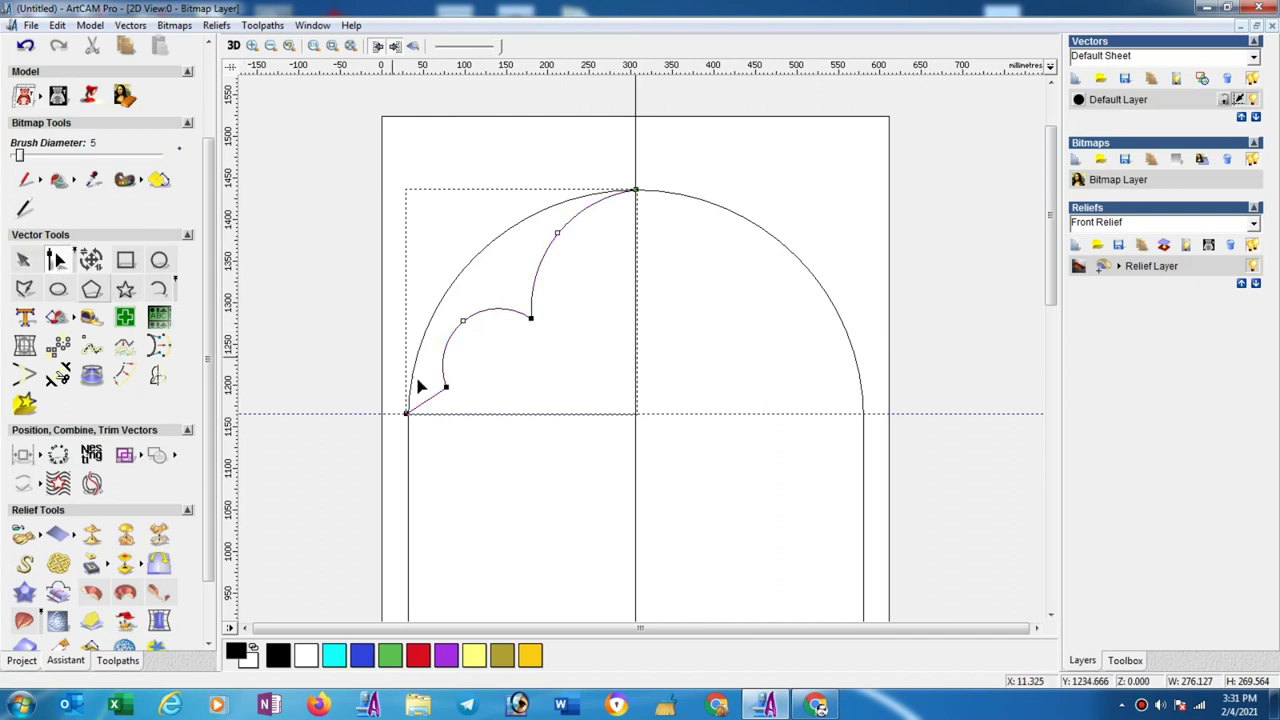
- Make the lower lobe's node smooth and adjust the lobe handles to reshape the curve
scroll(420, 384, up, 2)
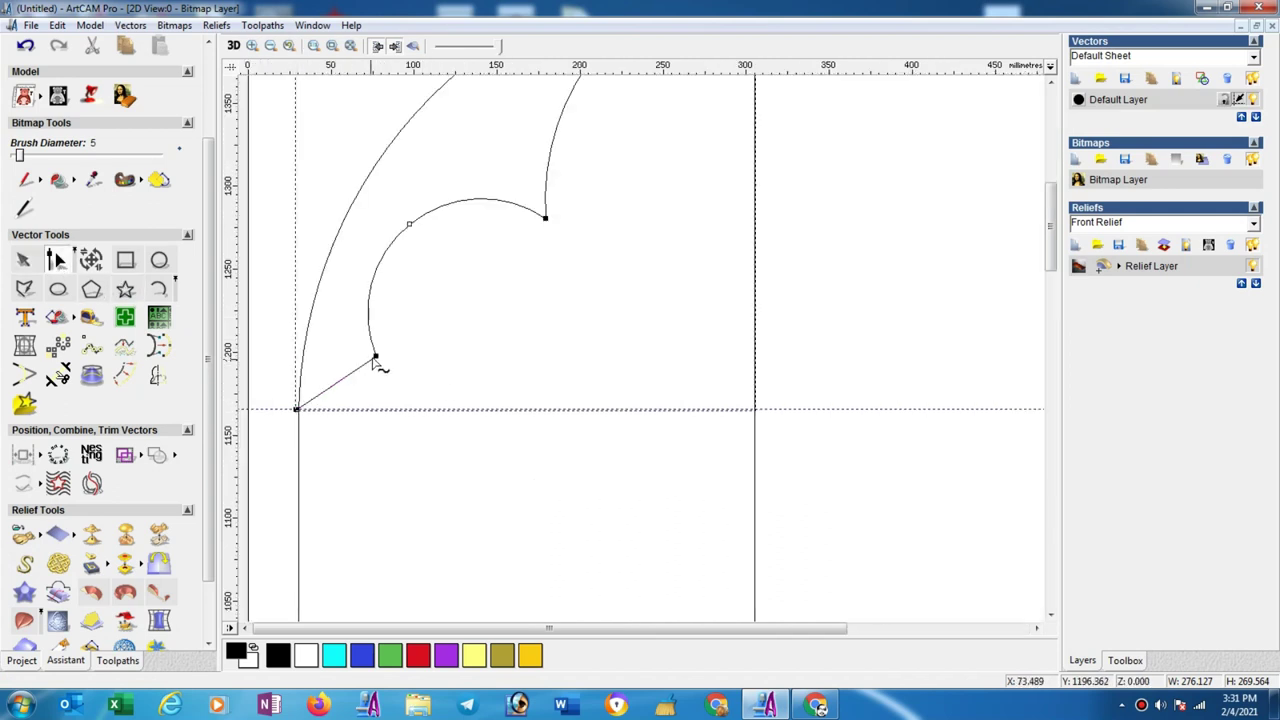
key(s)
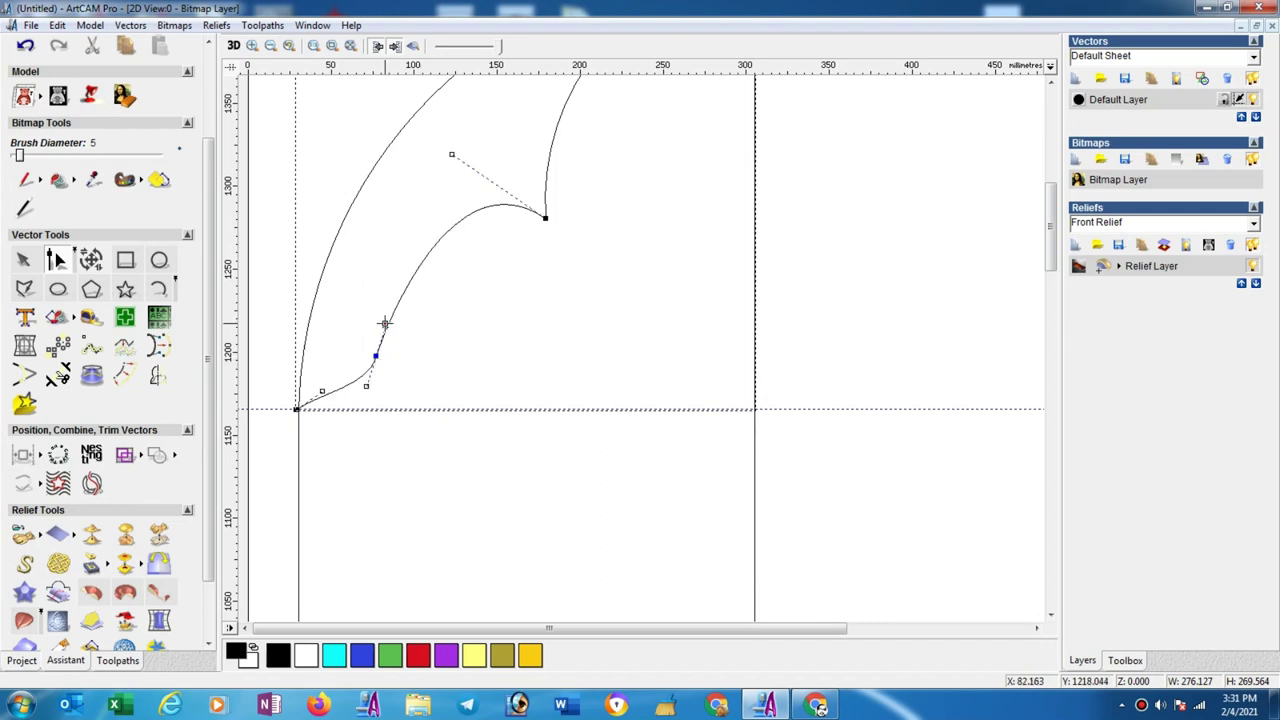
drag(384, 323, 350, 276)
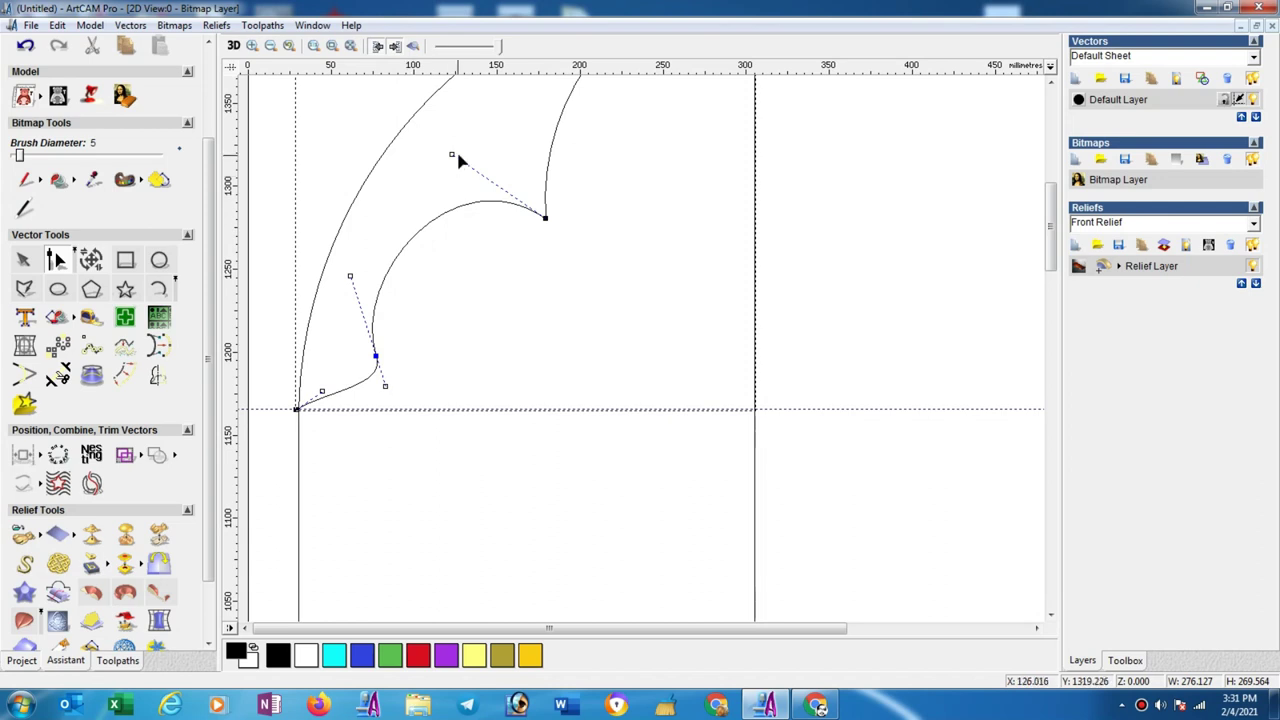
drag(450, 160, 428, 171)
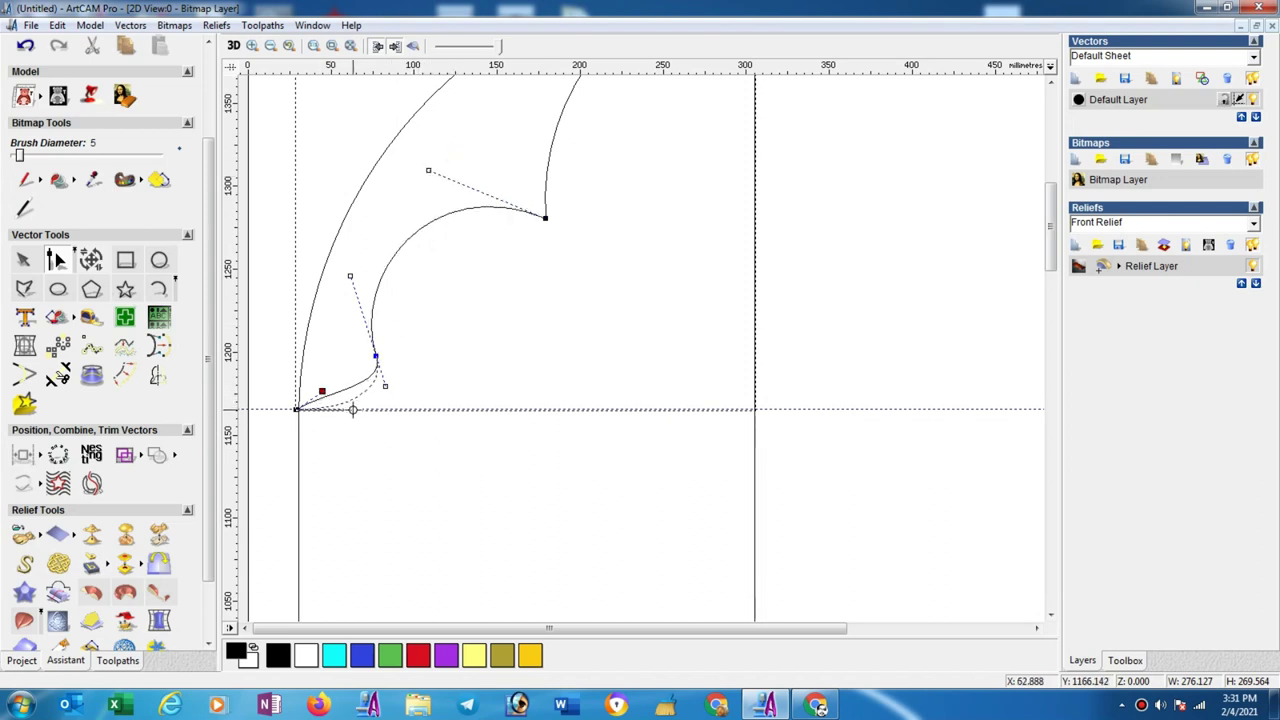
drag(348, 409, 348, 410)
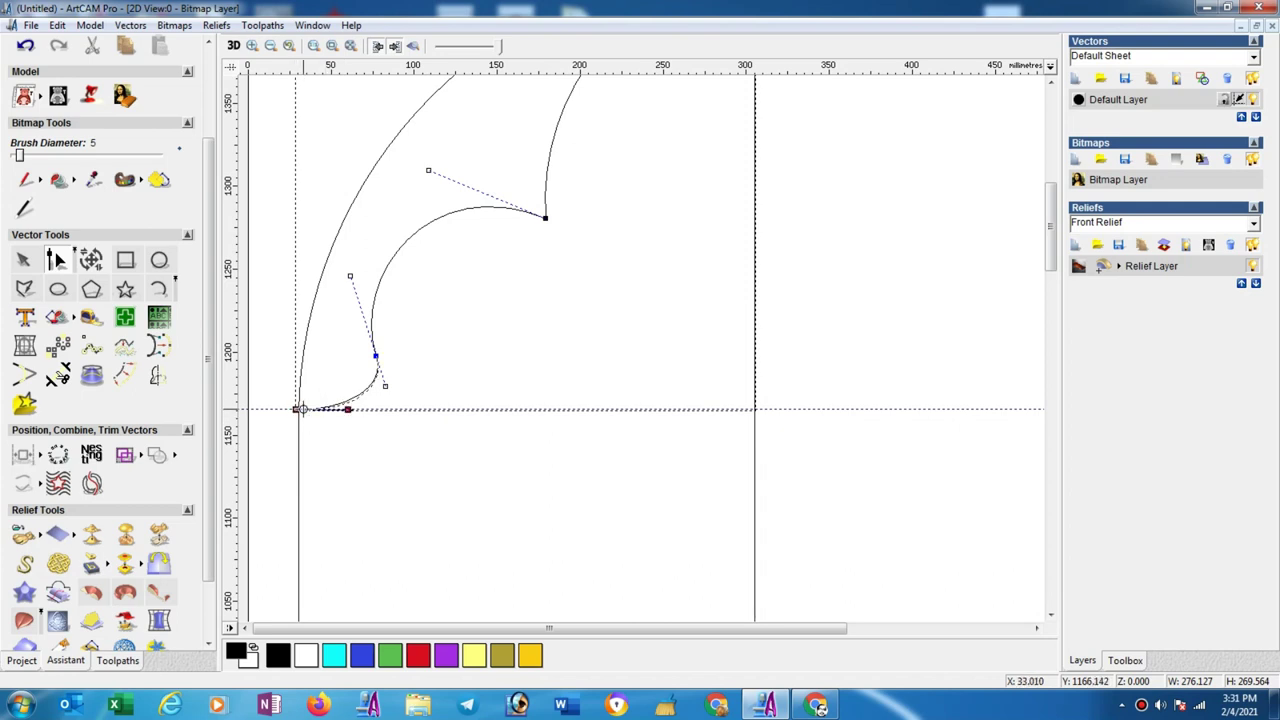
- Fine-tune the control handles so the curve sweeps smoothly into the baseline at the foot
scroll(410, 368, down, 1)
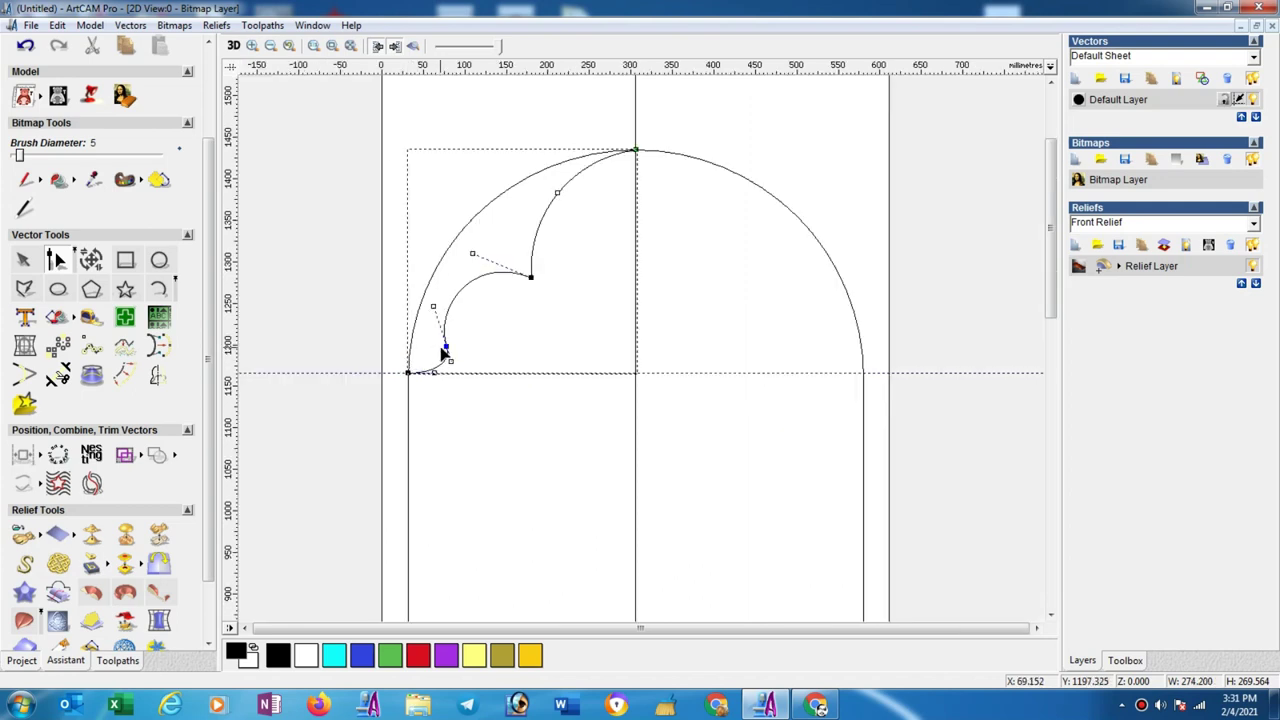
scroll(445, 352, up, 1)
mouse_move(383, 374)
mouse_down()
mouse_move(379, 360)
mouse_move(307, 368)
mouse_up()
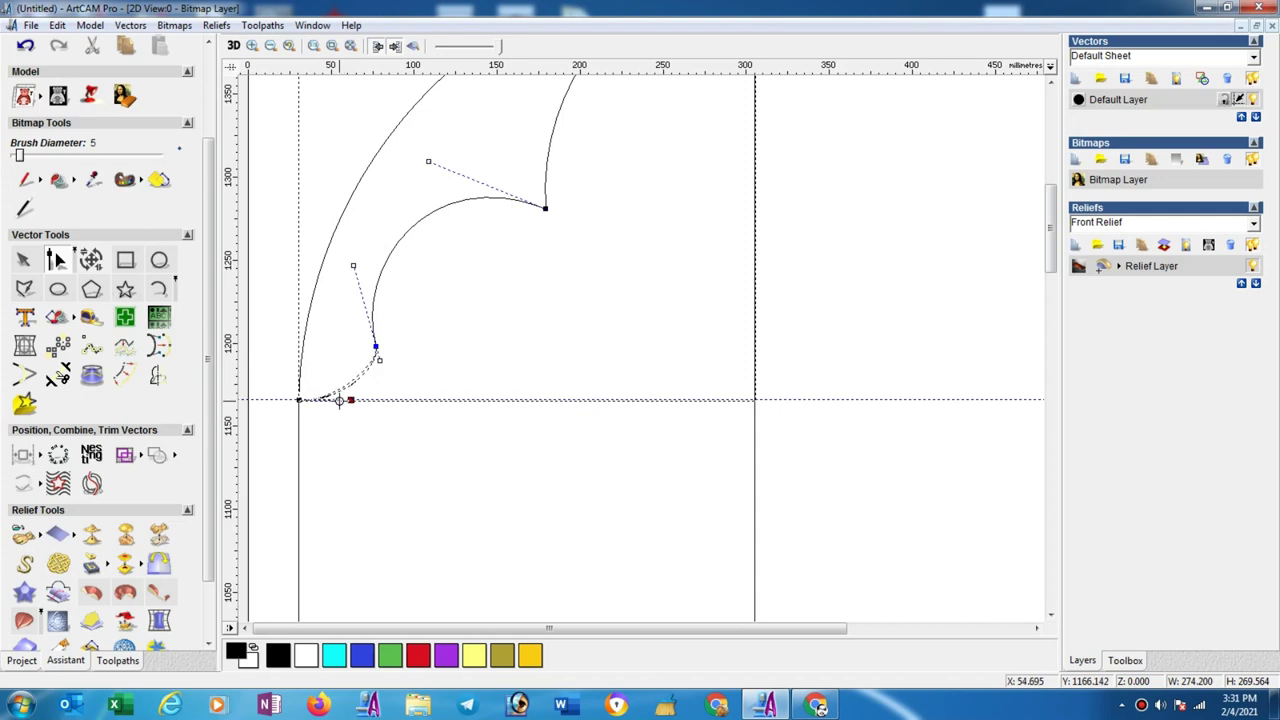
mouse_move(307, 358)
mouse_down()
mouse_move(346, 399)
mouse_move(321, 373)
mouse_move(381, 374)
mouse_up()
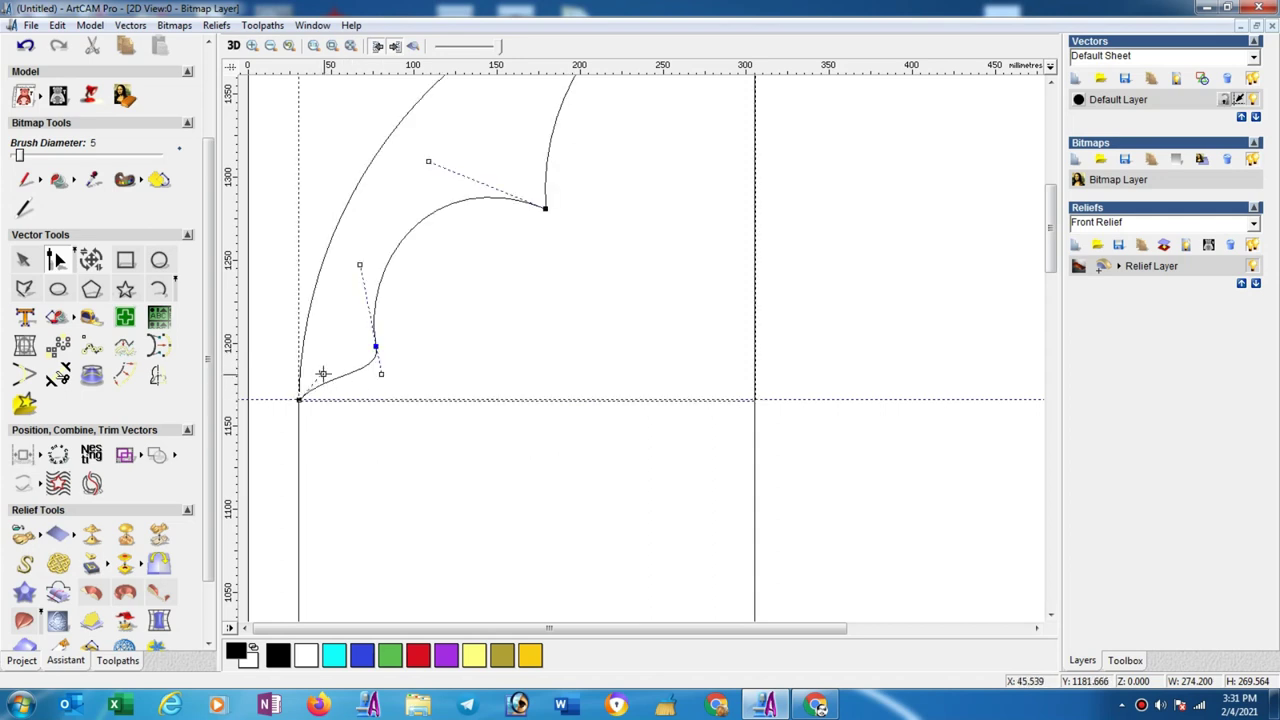
scroll(461, 336, down, 2)
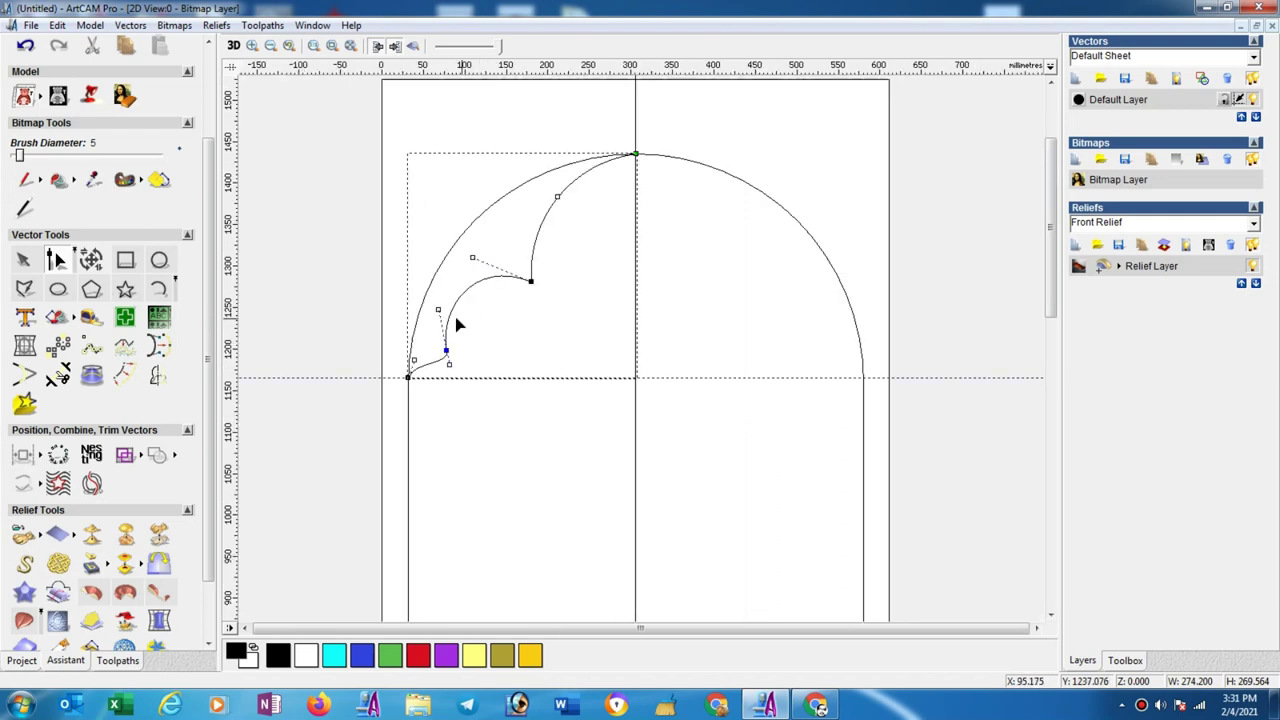
drag(438, 313, 427, 308)
- Select the outer semicircular arch and delete it
click(419, 335)
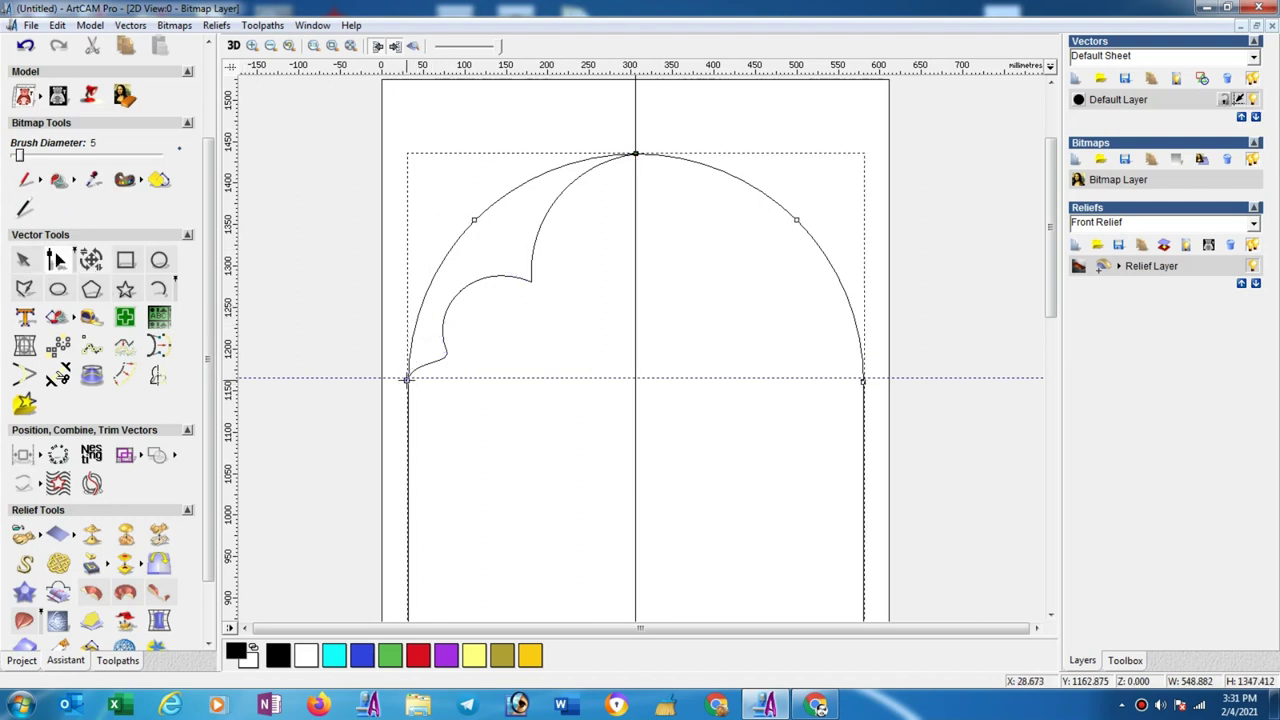
click(407, 379)
click(862, 382)
click(23, 259)
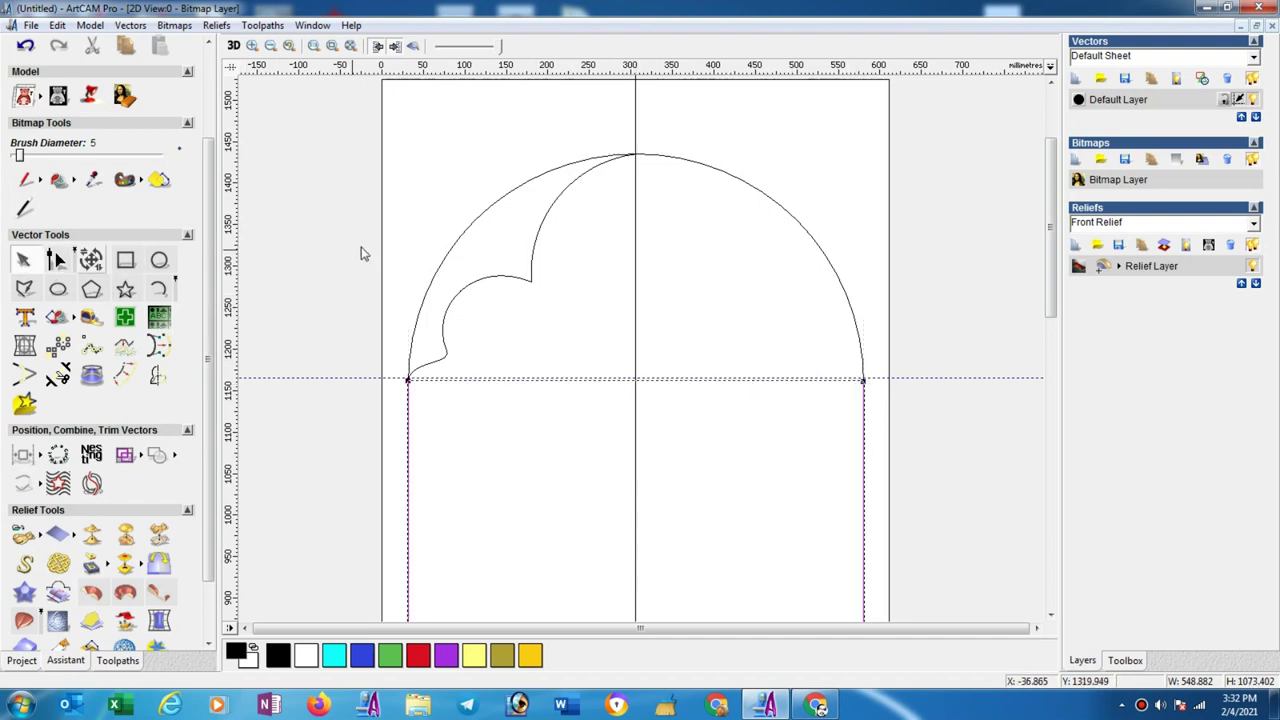
click(457, 246)
key(Delete)
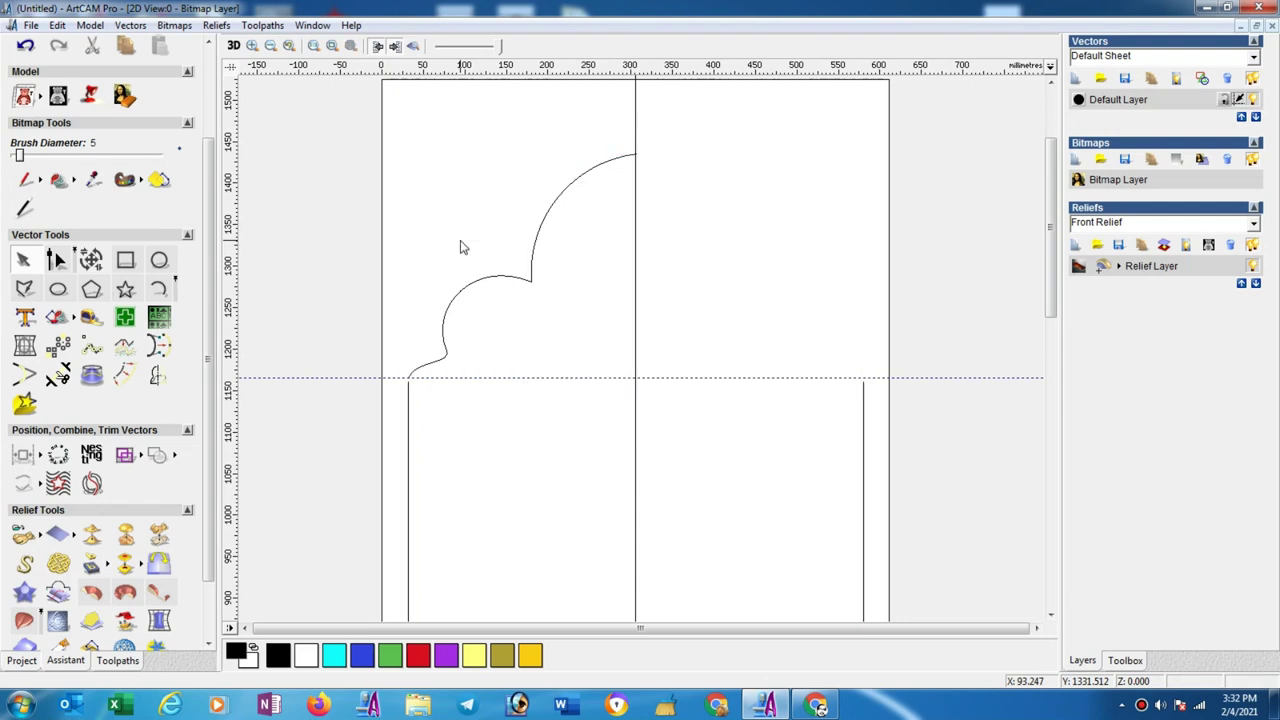
- Trim away the right half of the inner rectangle at its intersections
key(F3)
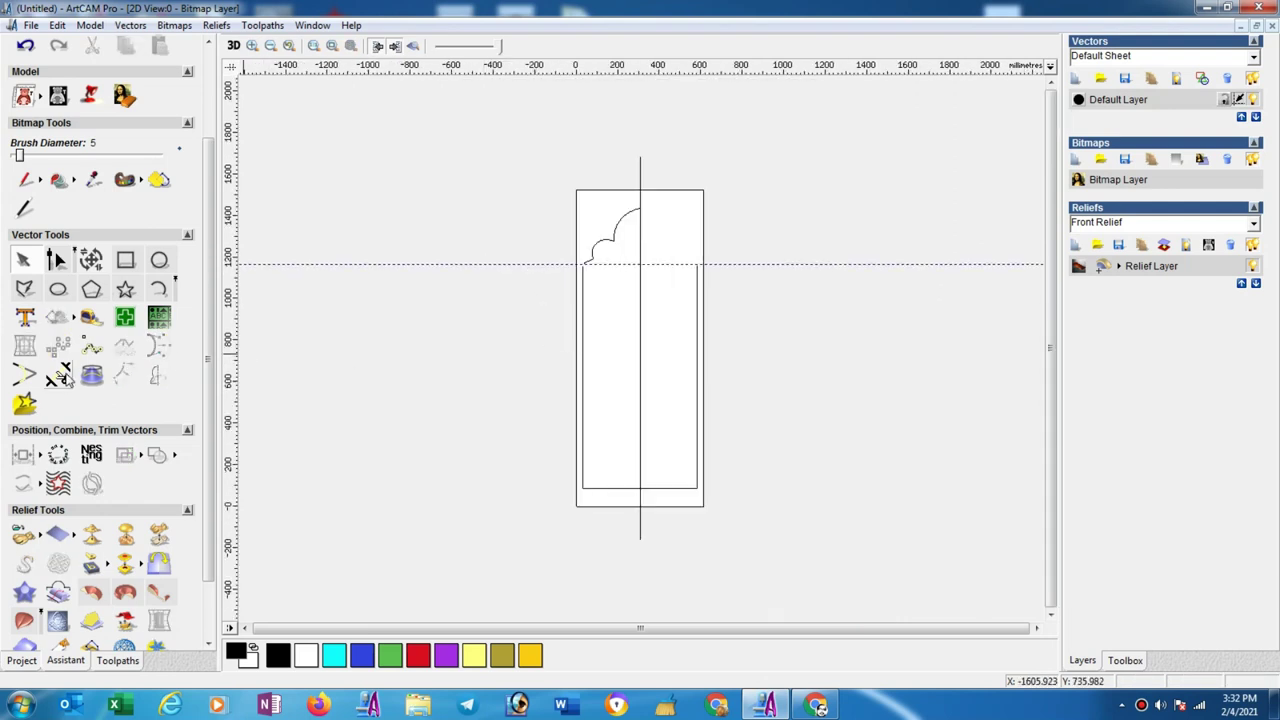
click(60, 377)
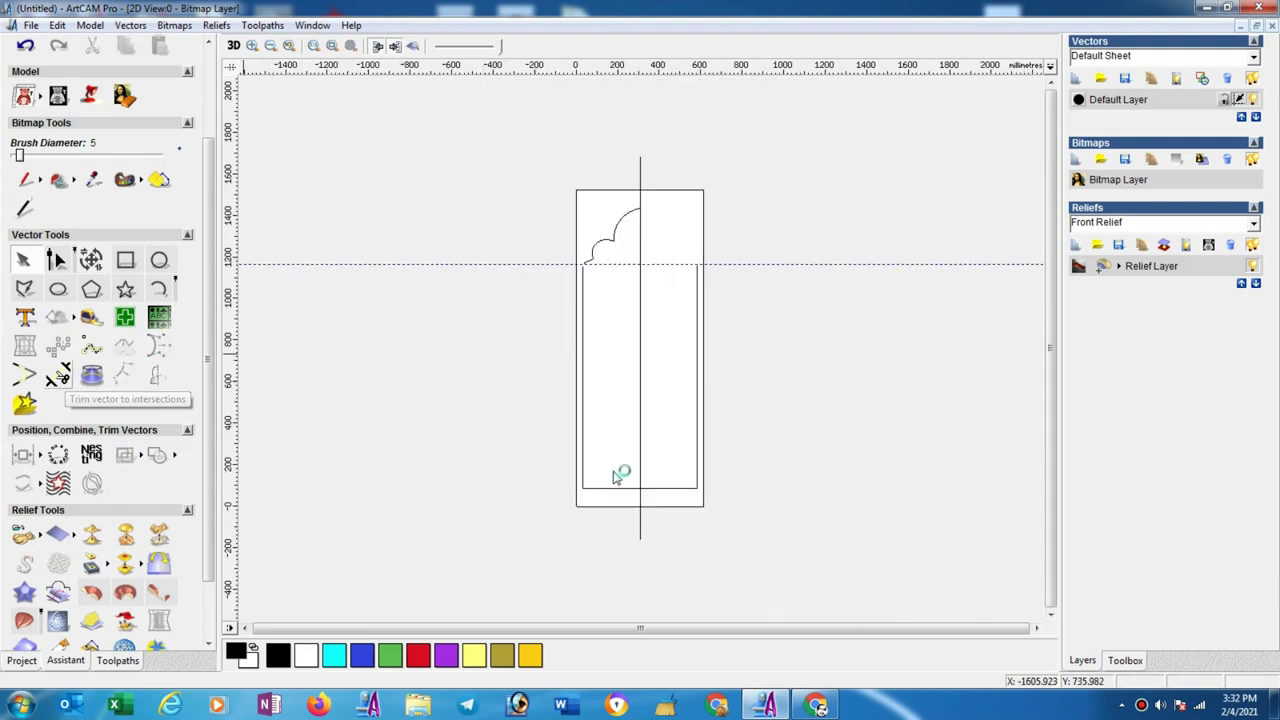
click(654, 489)
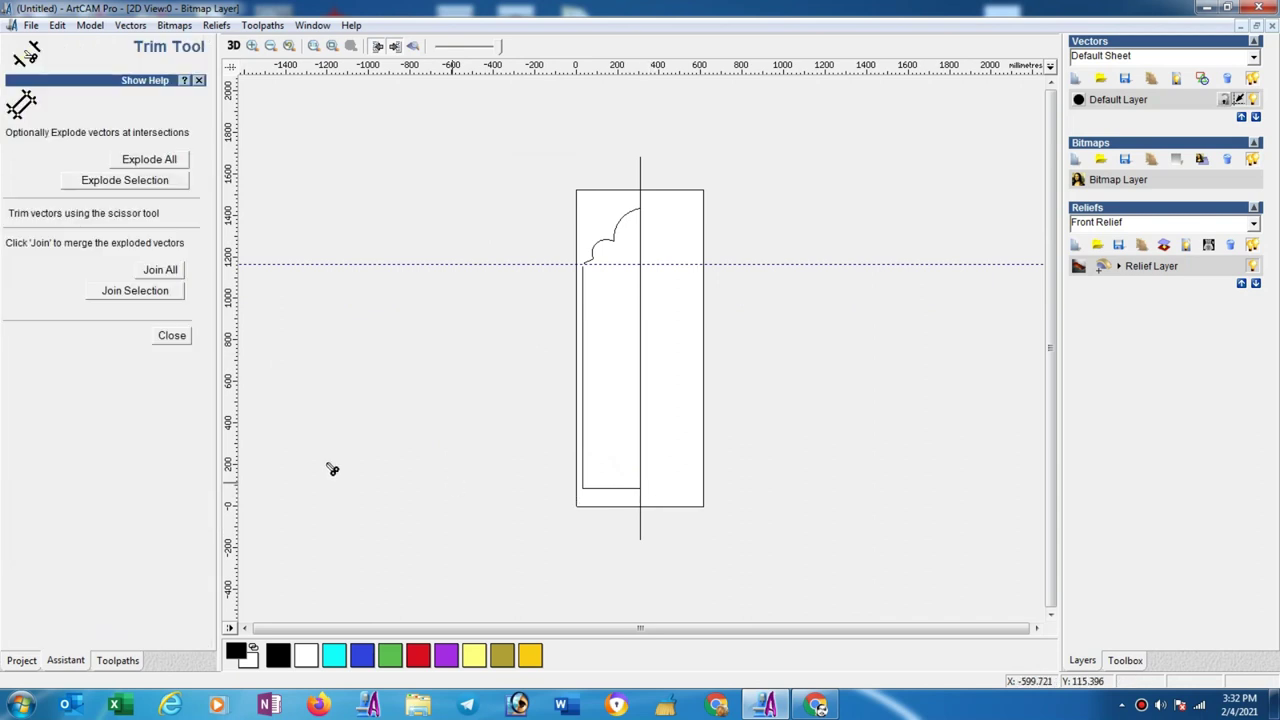
- Join the scalloped arch curve with the left-half outline, then add the vertical centre line to the selection
click(171, 335)
click(586, 262)
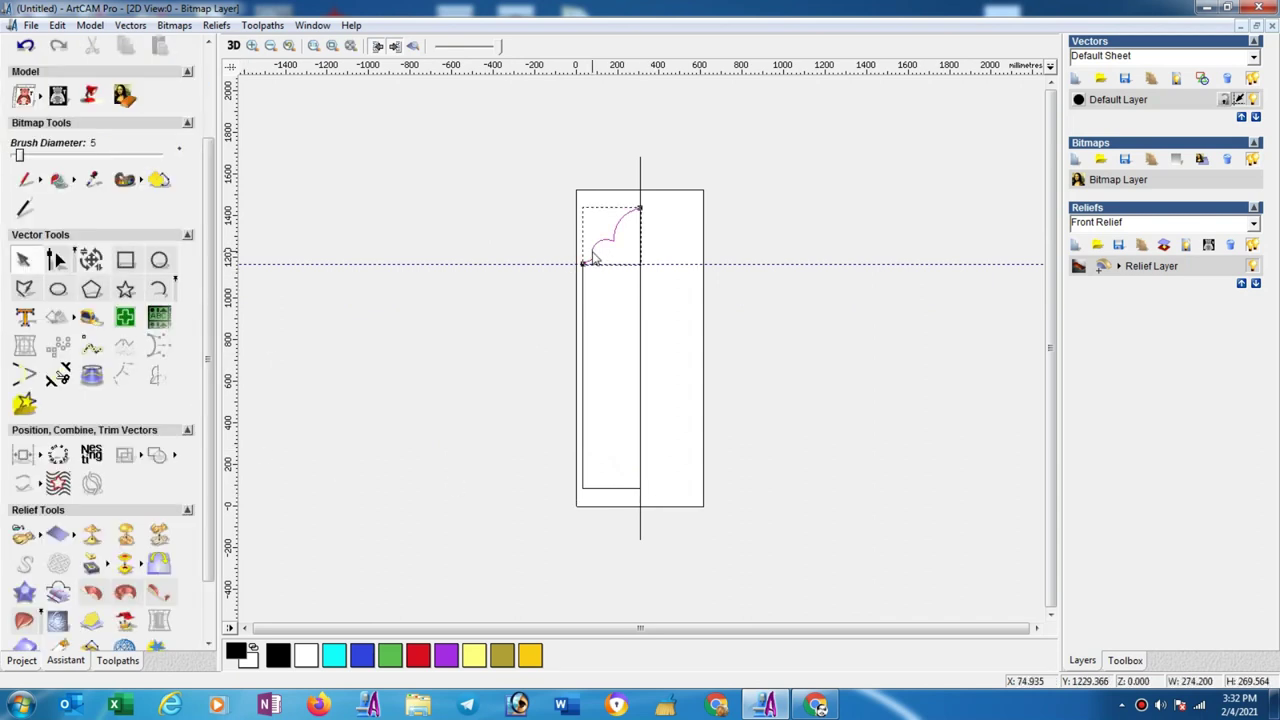
shift+click(583, 335)
right_click(585, 305)
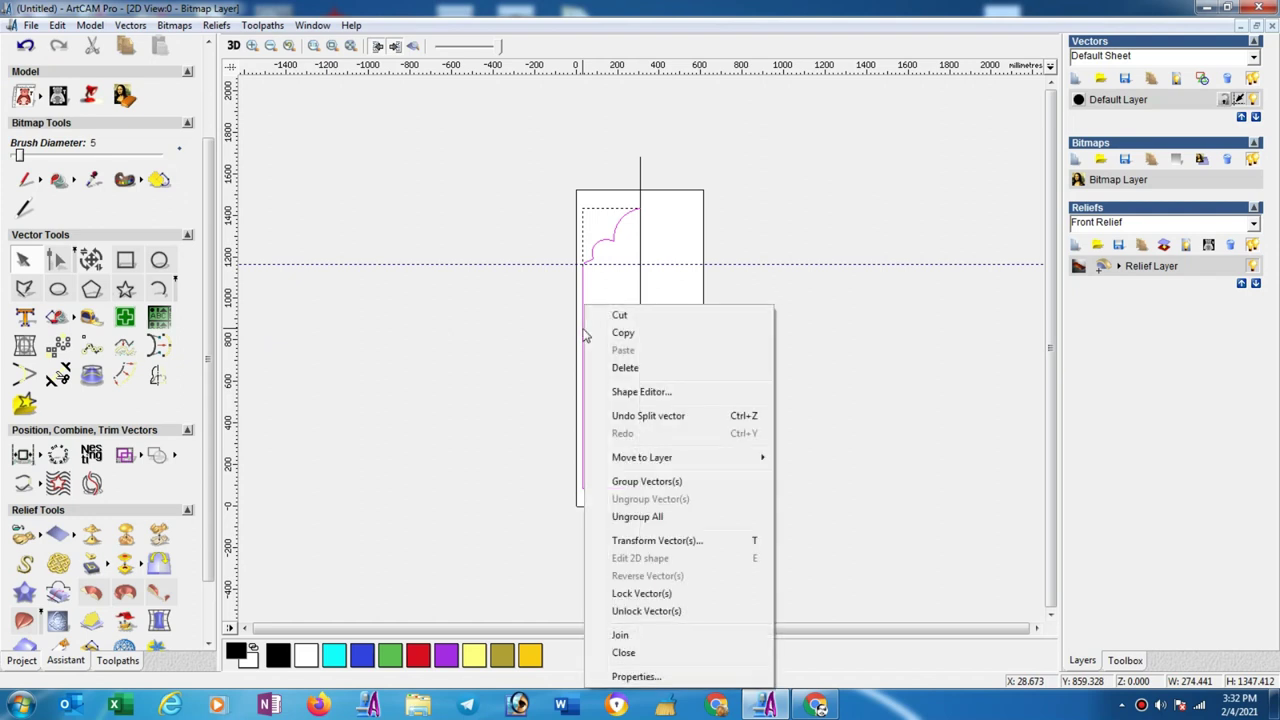
click(620, 635)
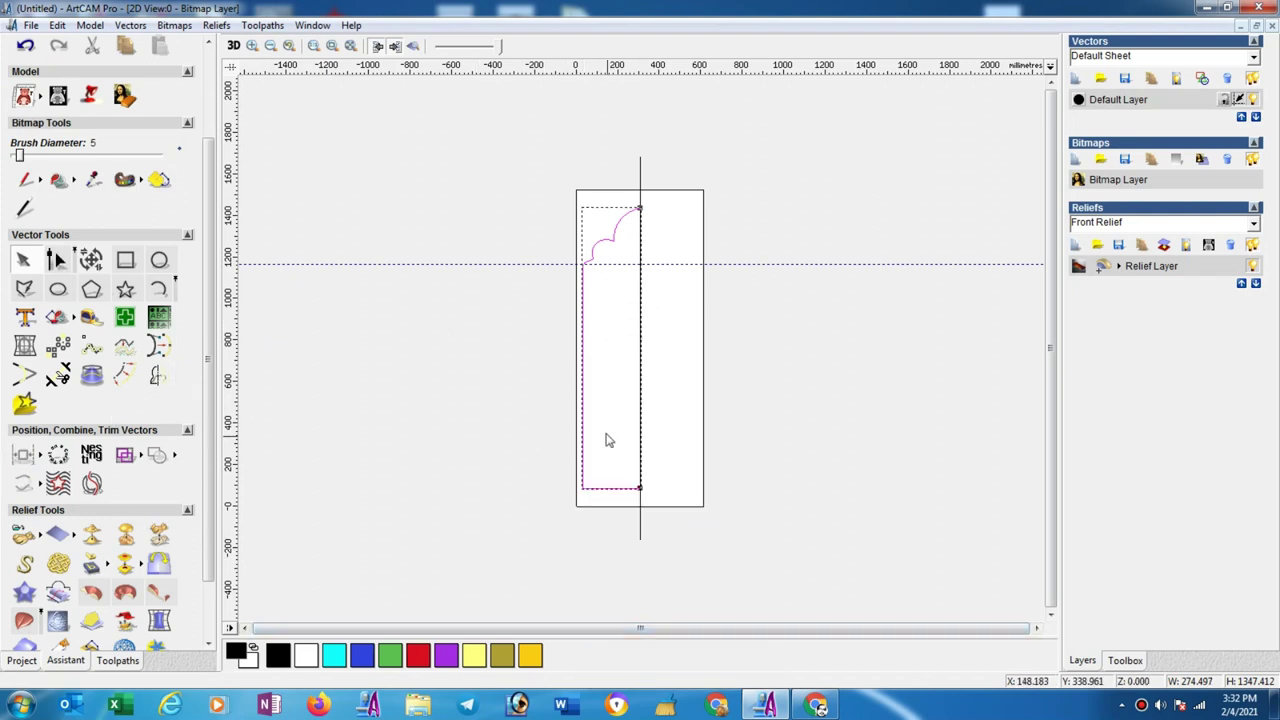
shift+click(640, 530)
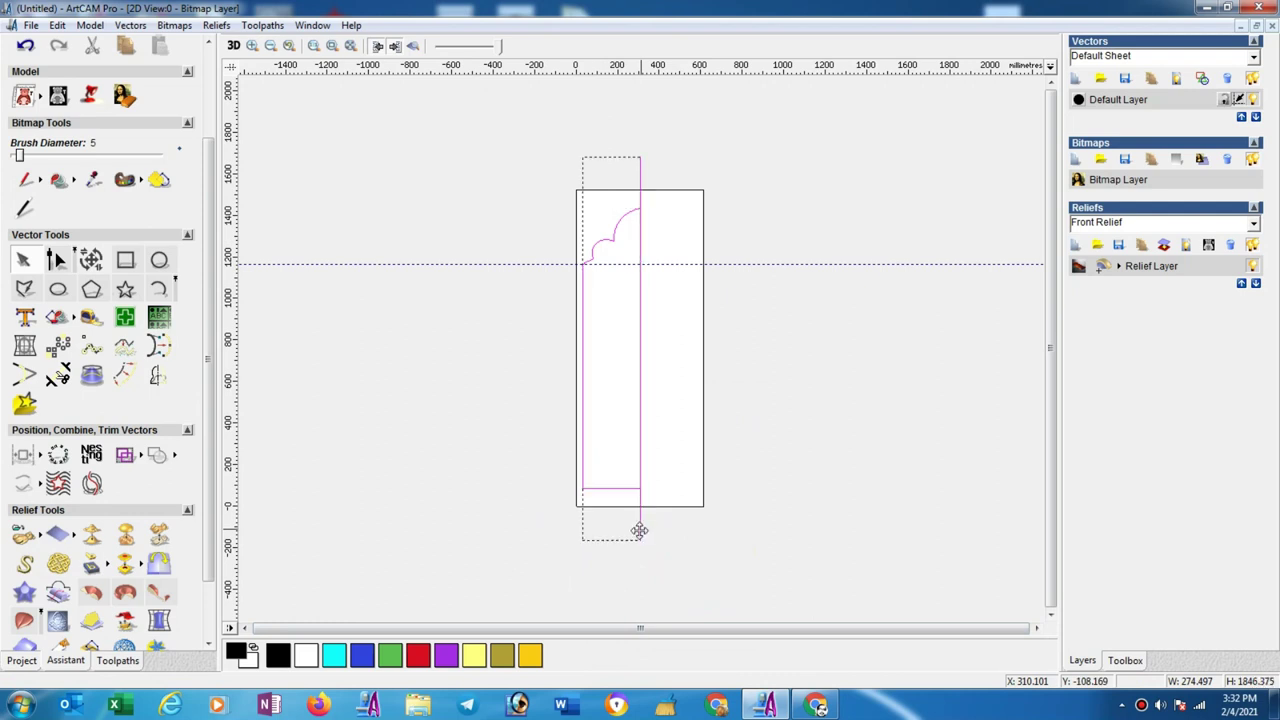
- Mirror a copy of the half-profile across the horizontal centre
click(159, 378)
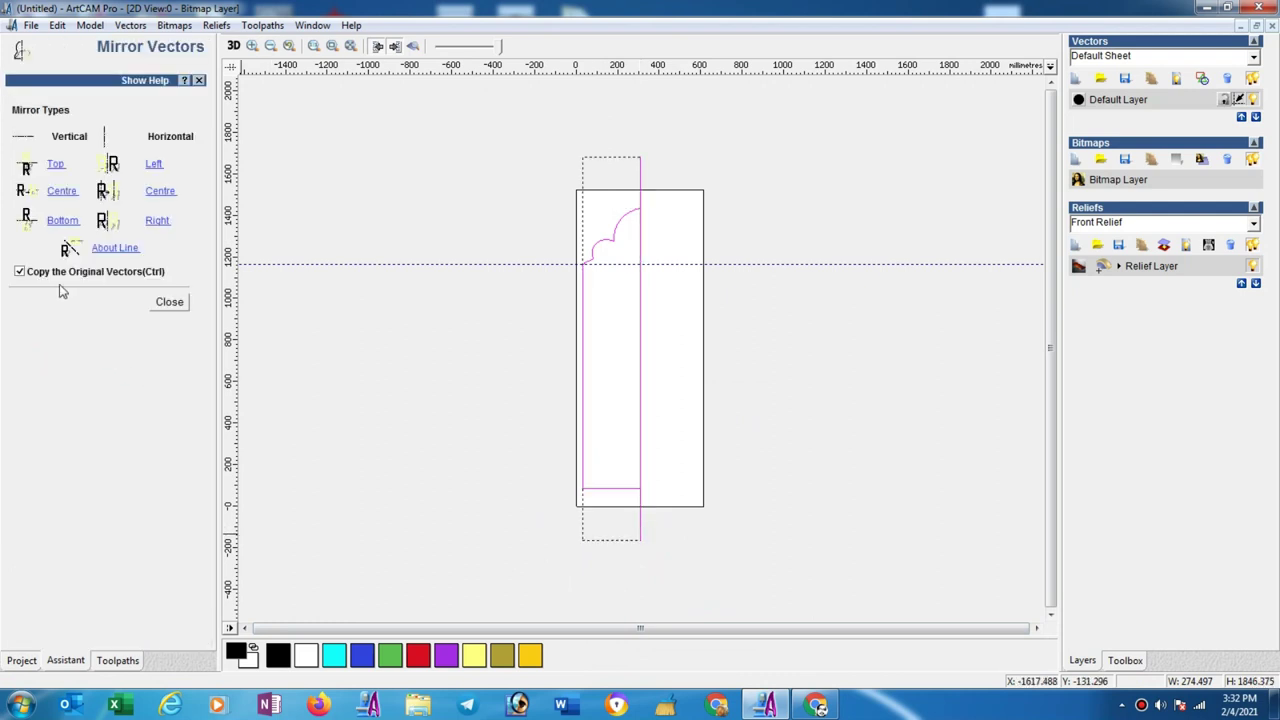
click(111, 251)
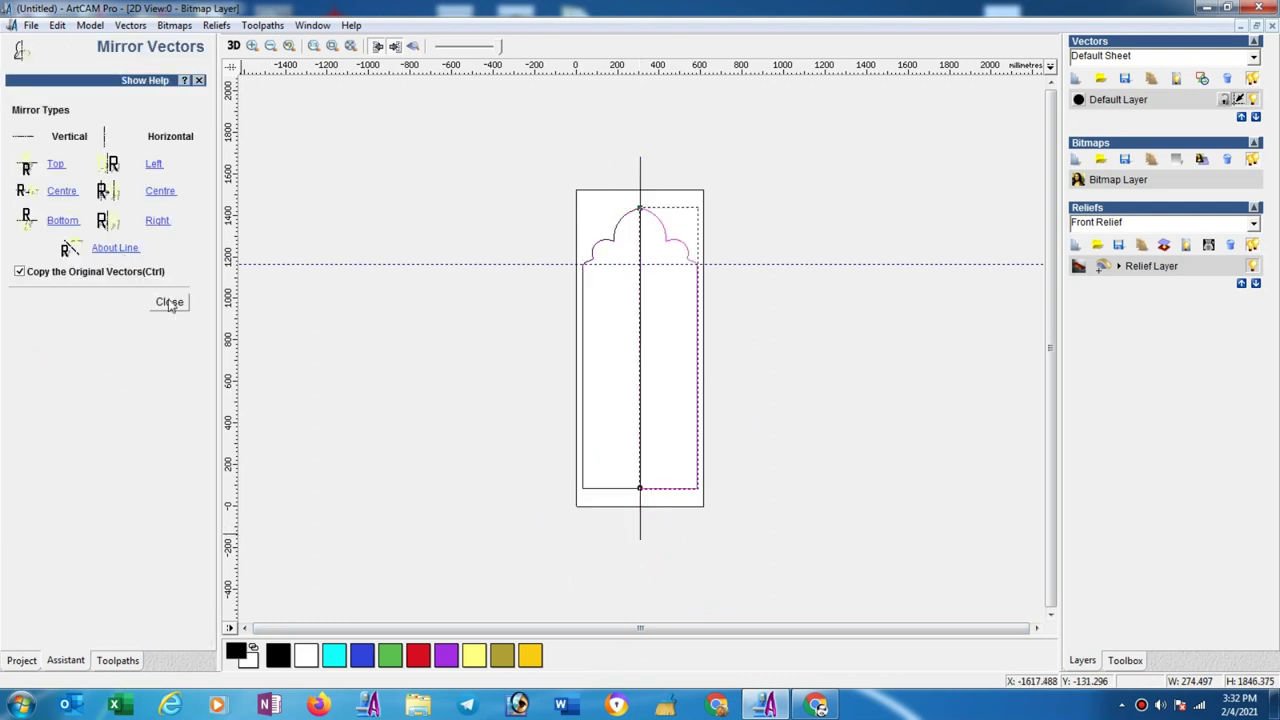
click(170, 303)
- Join the left and mirrored right halves into one closed outline and deselect it
click(523, 406)
click(583, 420)
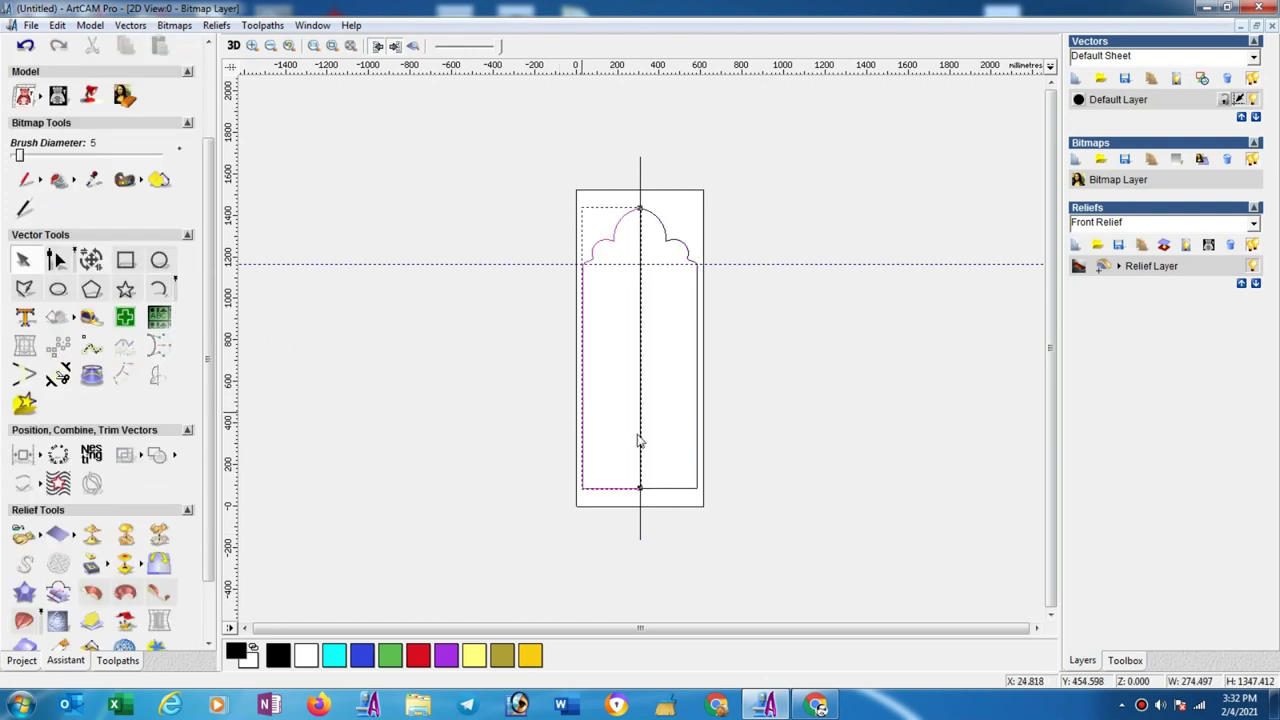
shift+click(697, 450)
right_click(704, 447)
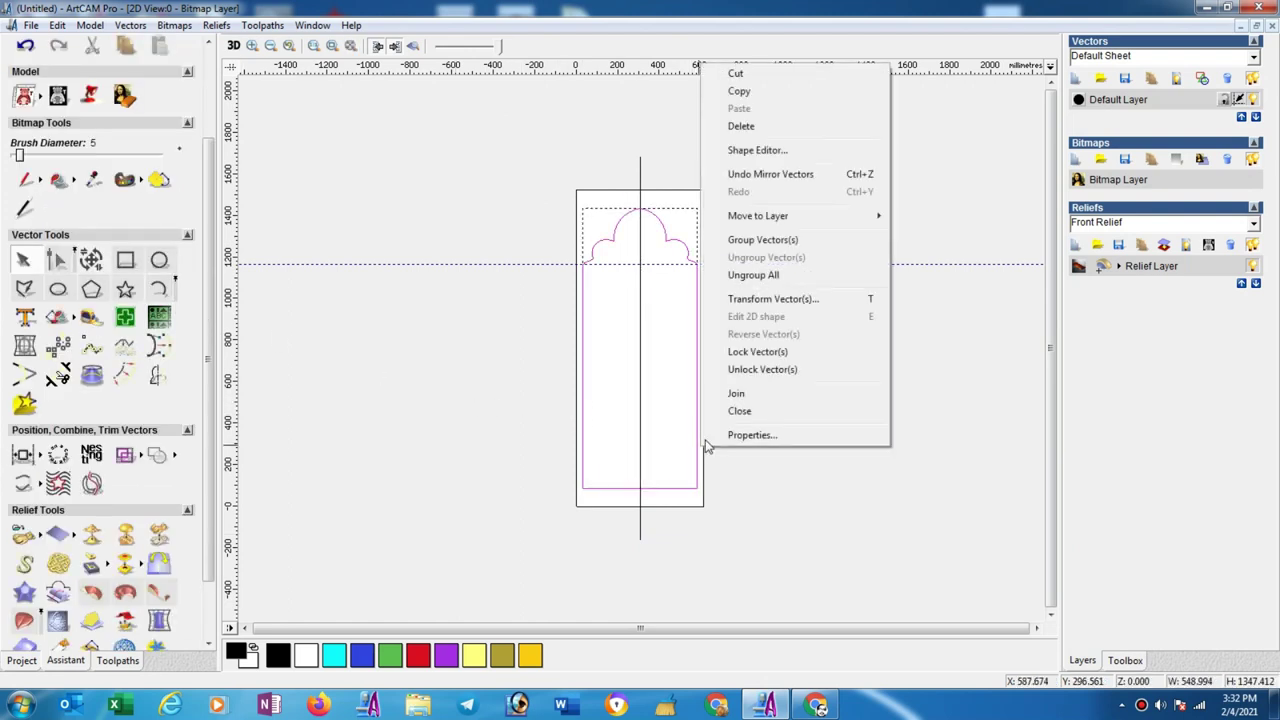
click(740, 394)
right_click(697, 421)
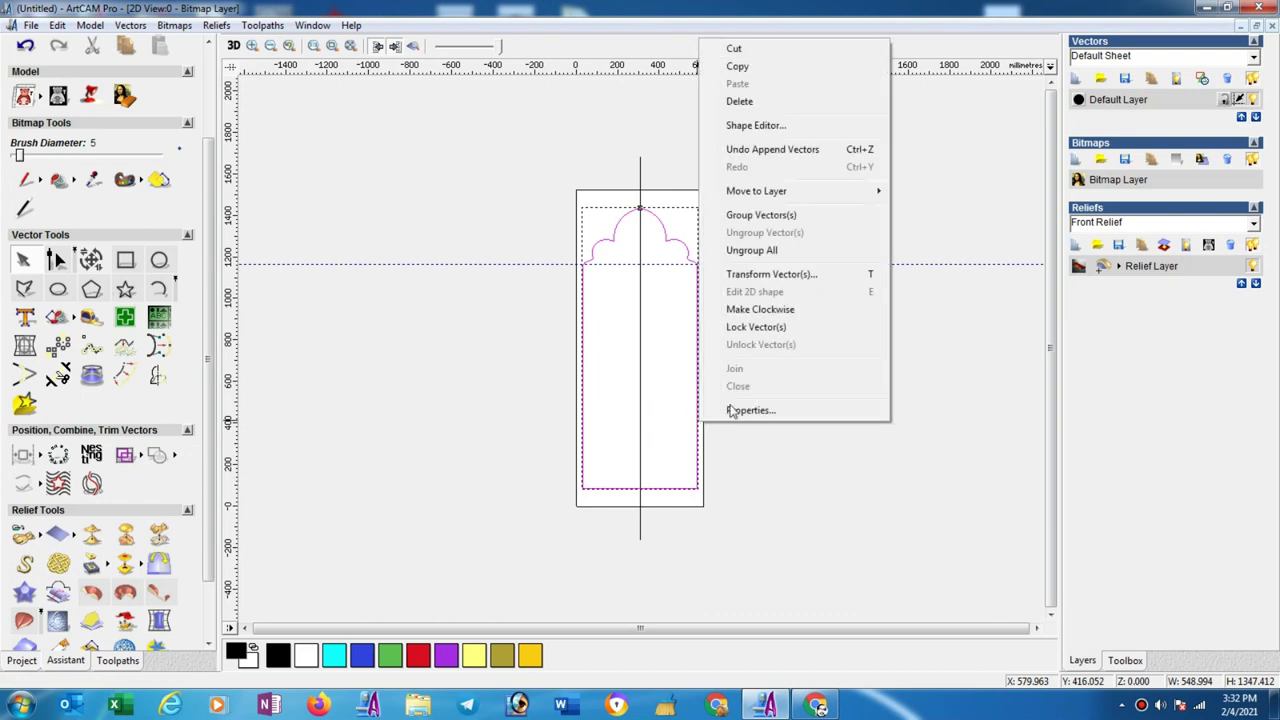
click(811, 474)
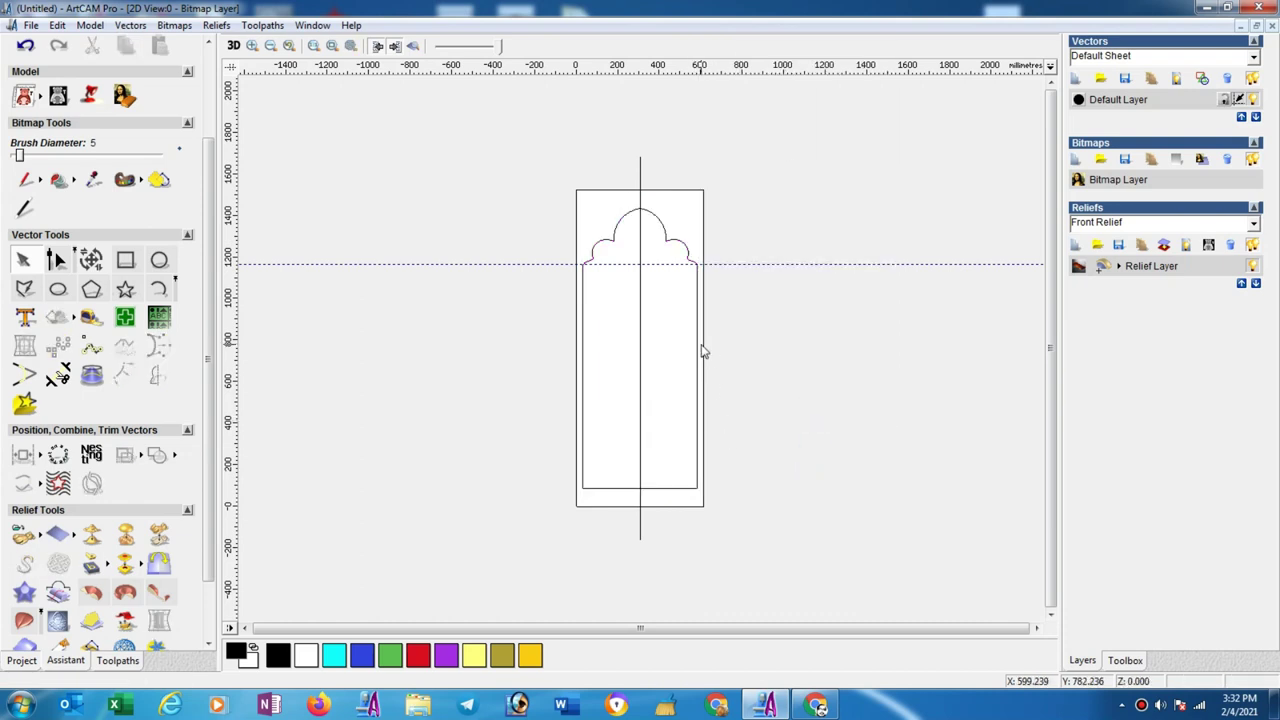